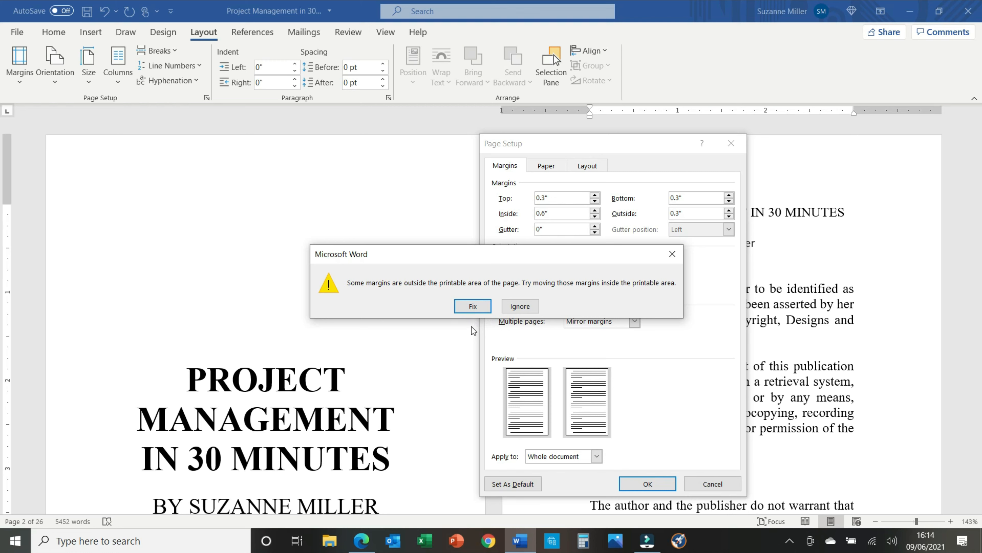
Ignore the printable-area warning for the page margins and view Step 2 on modifying styles in the browser's KDP formatting guide.
left_click(522, 304)
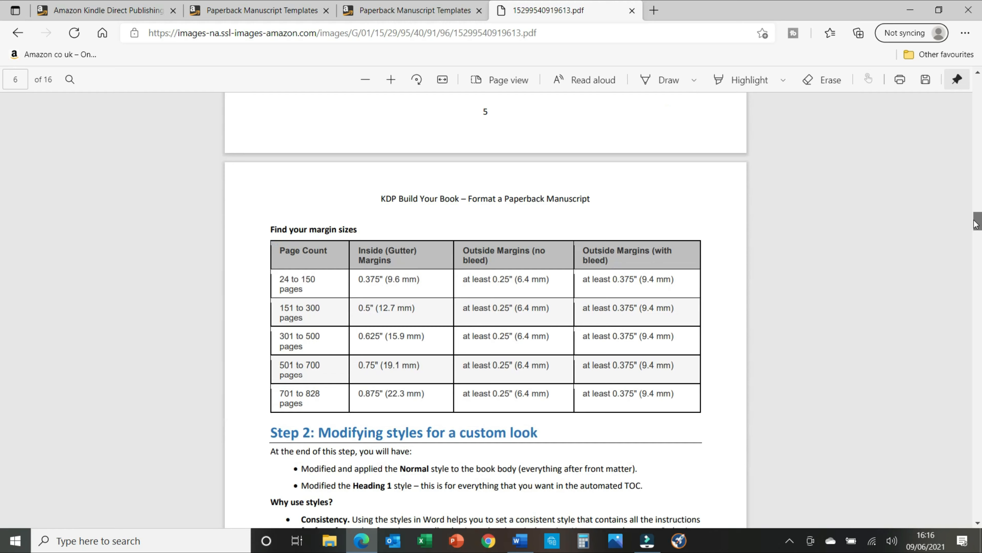
left_click_drag(977, 226, 978, 232)
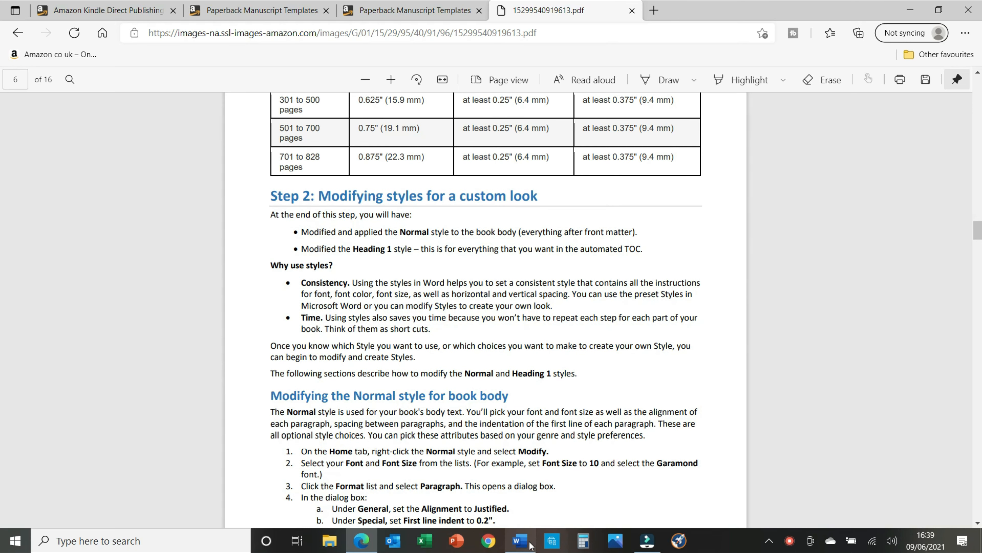
Switch to Word, check the Normal style's font and size choices, and set its alignment to Justified.
left_click(529, 543)
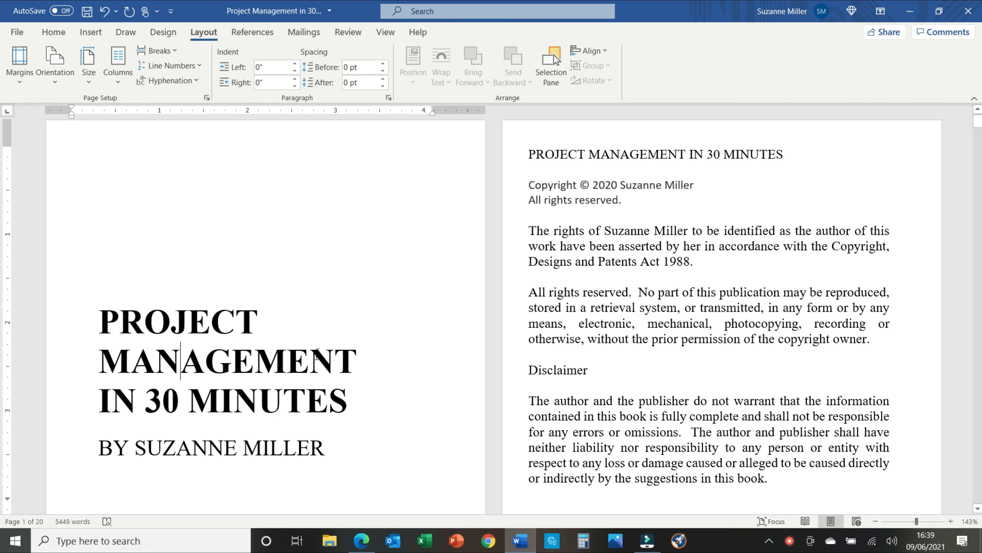
left_click(54, 32)
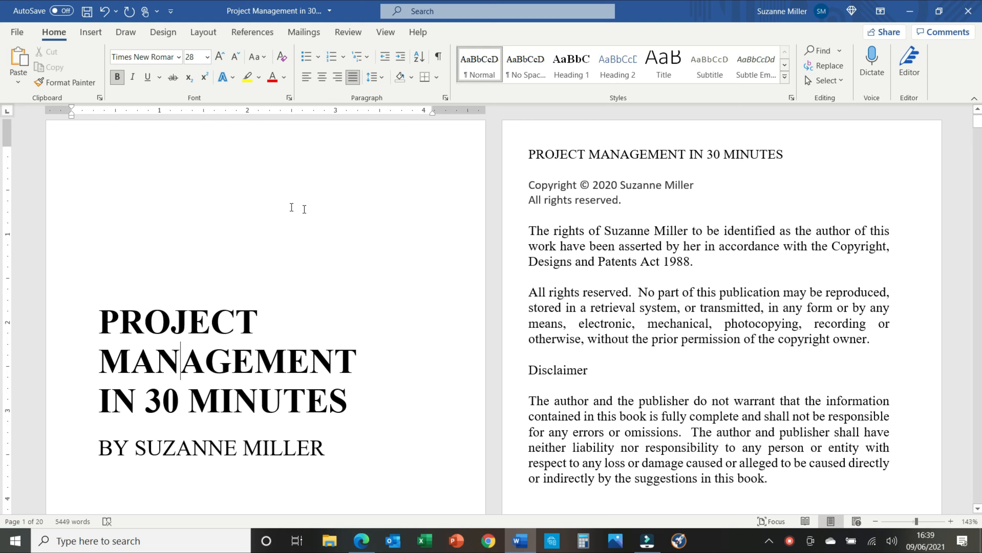
left_click(188, 317)
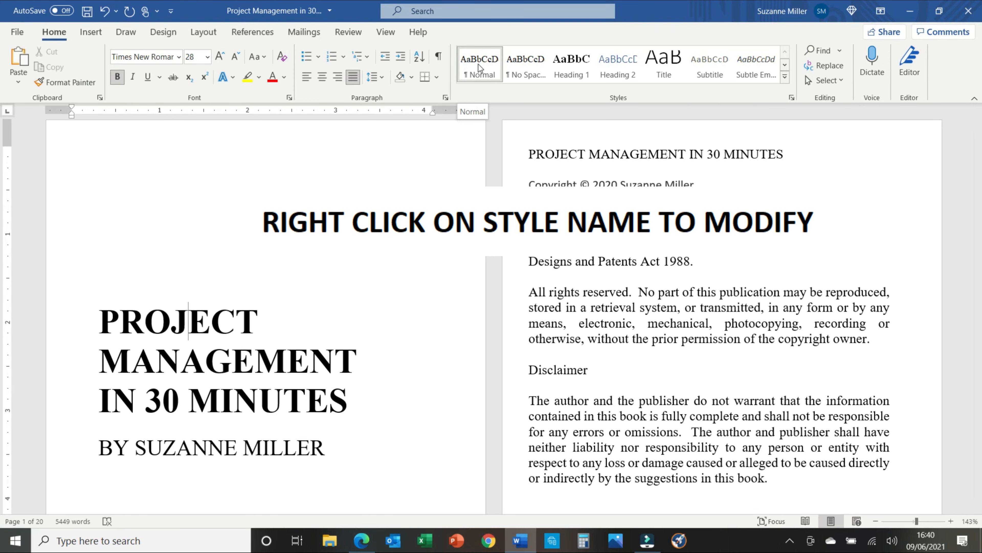
right_click(478, 64)
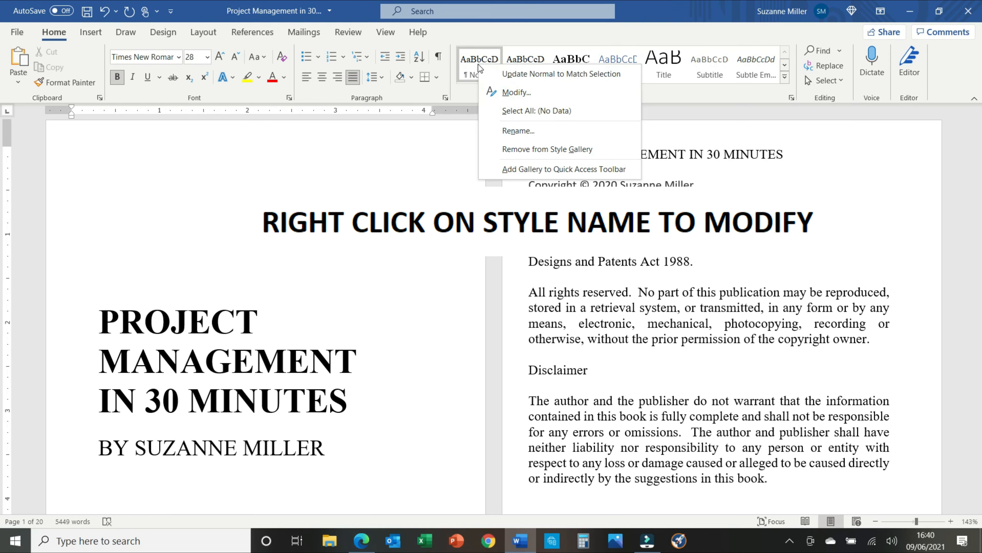
left_click(504, 86)
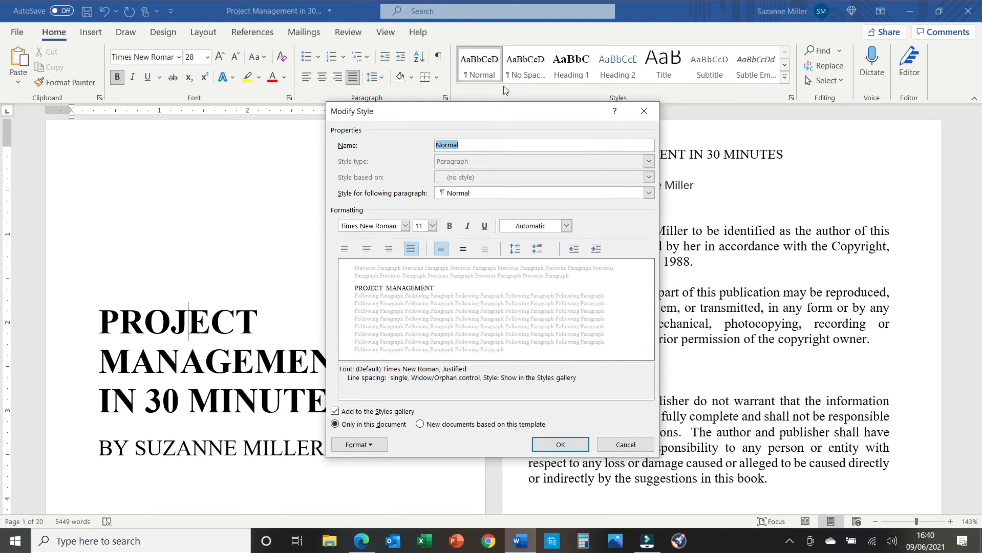
left_click(371, 225)
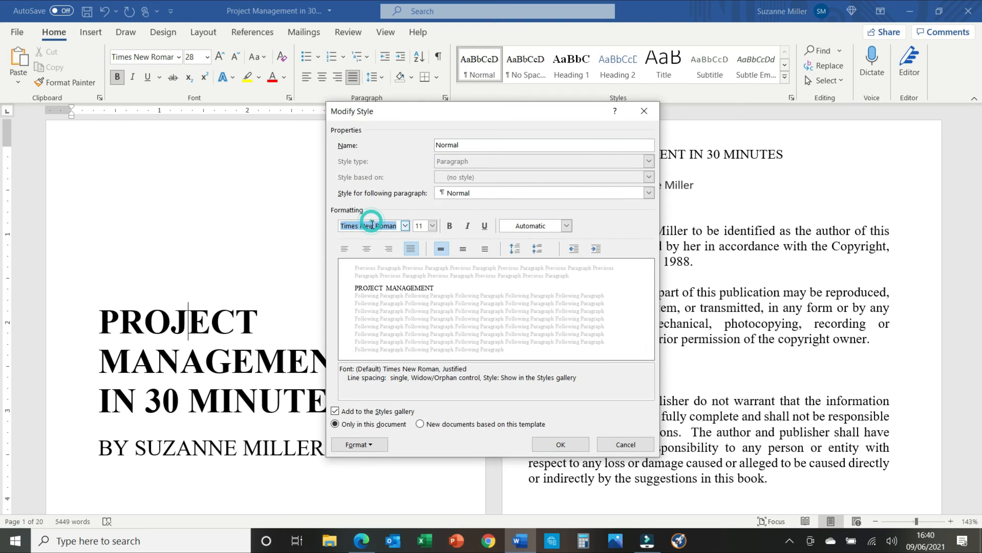
left_click(405, 226)
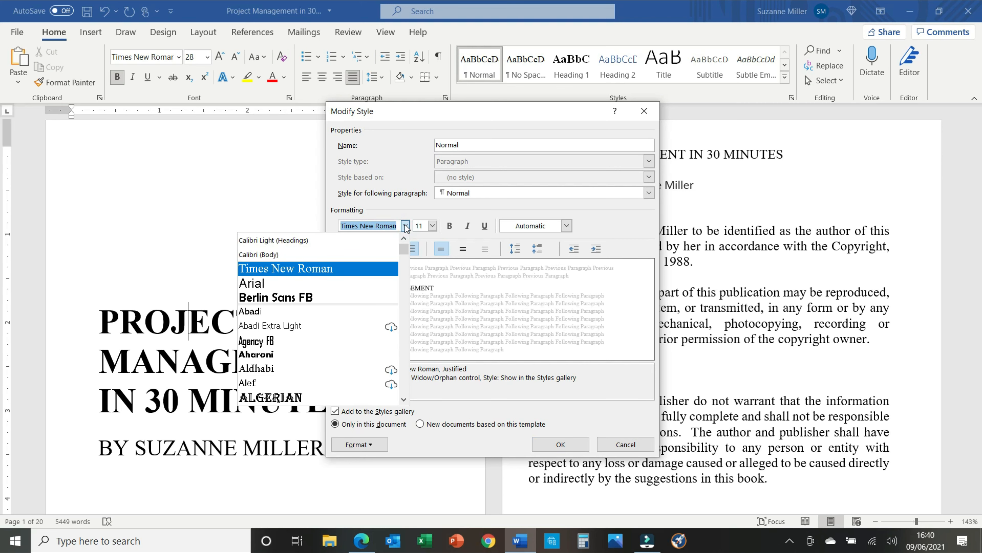
left_click(432, 225)
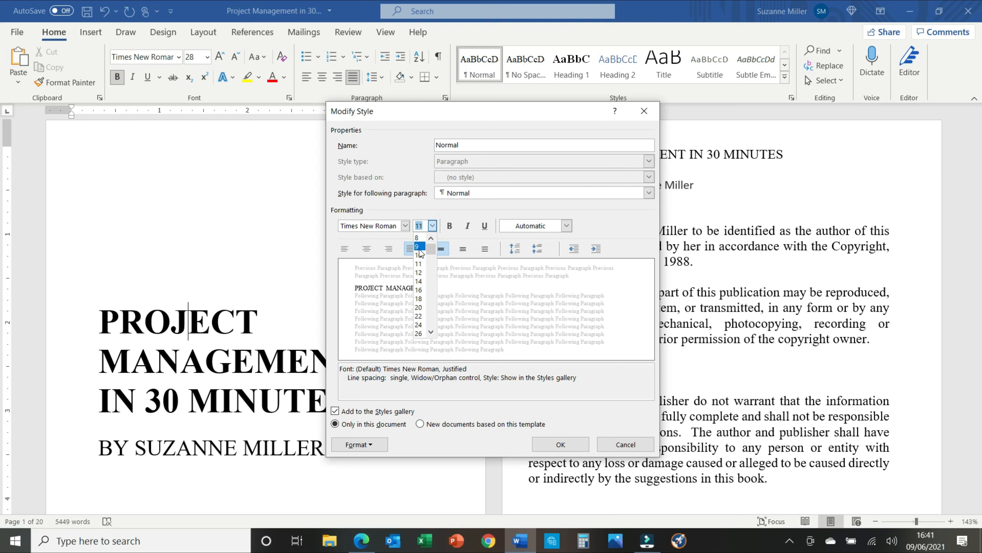
left_click(344, 250)
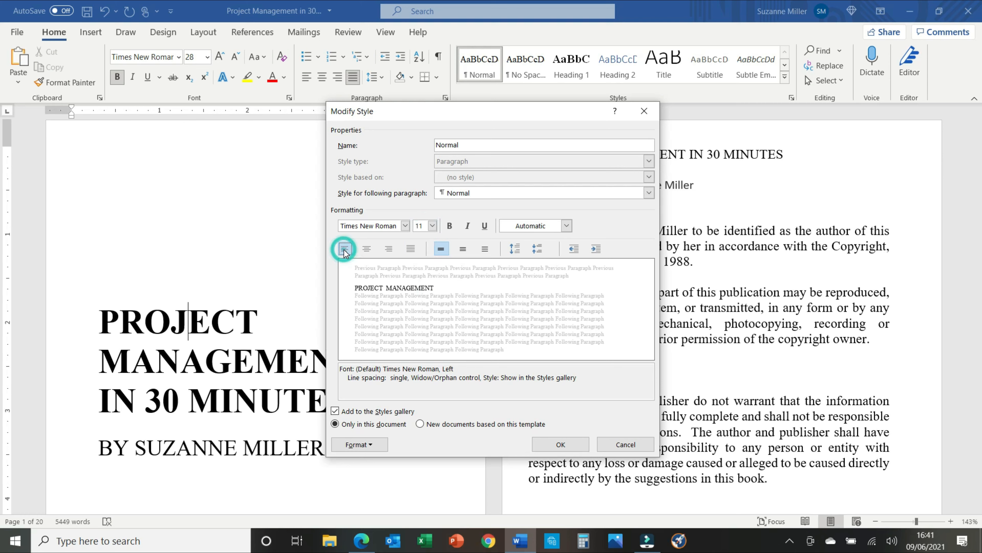
left_click(412, 248)
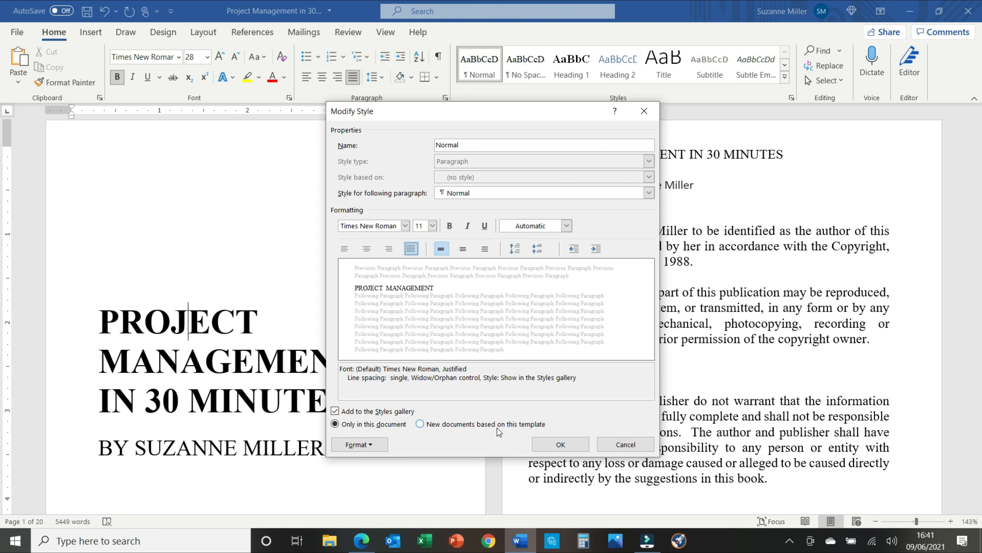
left_click(548, 445)
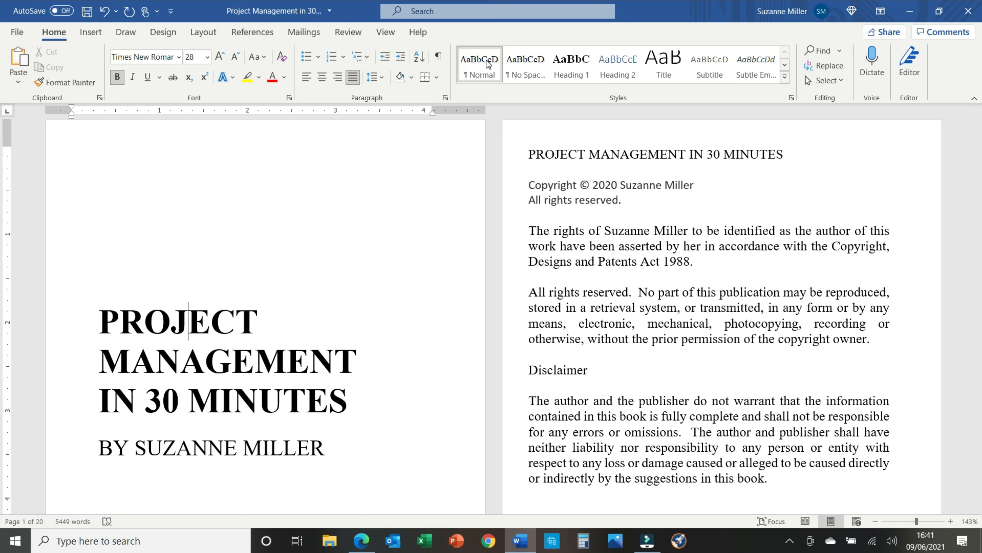
Try Arial as the Normal style's font and undo the change.
right_click(488, 66)
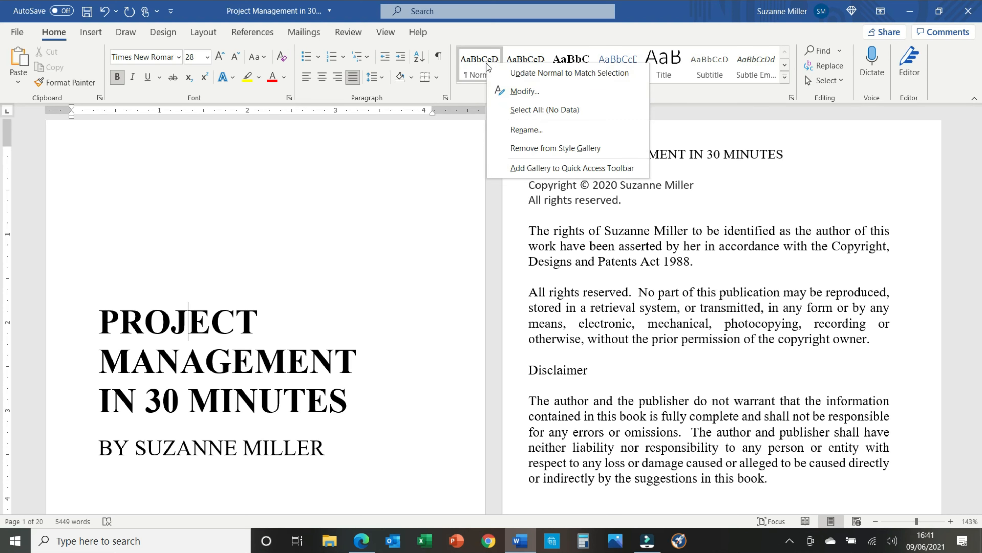
left_click(511, 91)
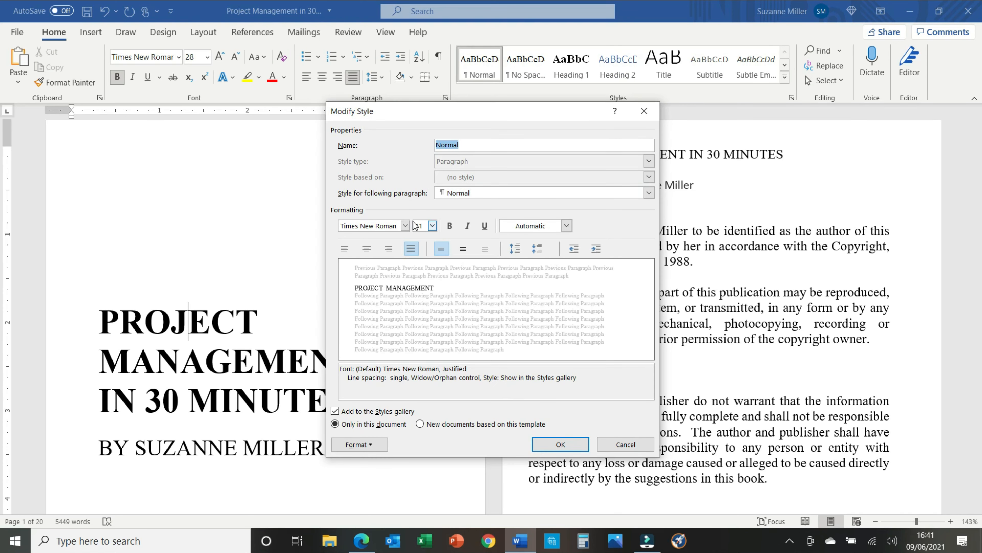
left_click(405, 225)
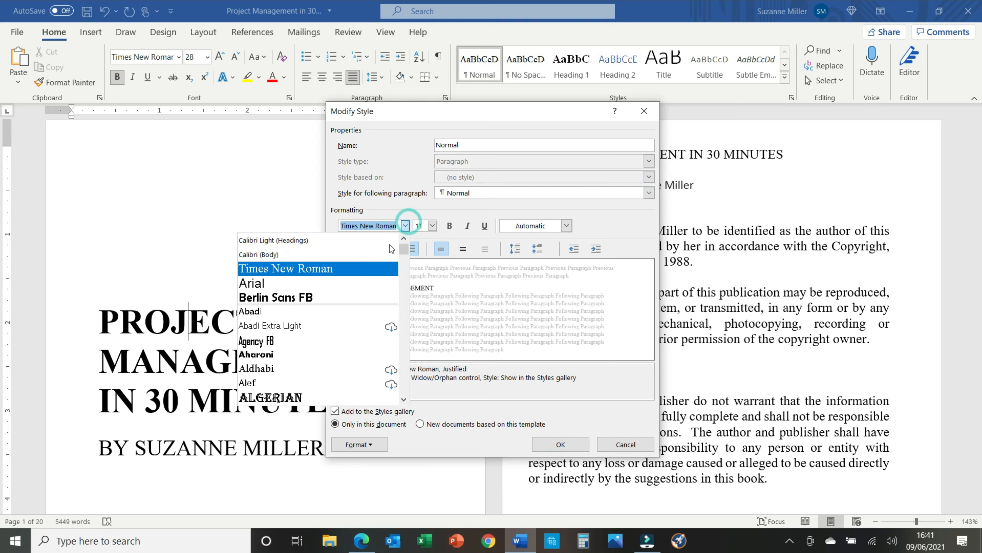
left_click(325, 283)
left_click(560, 444)
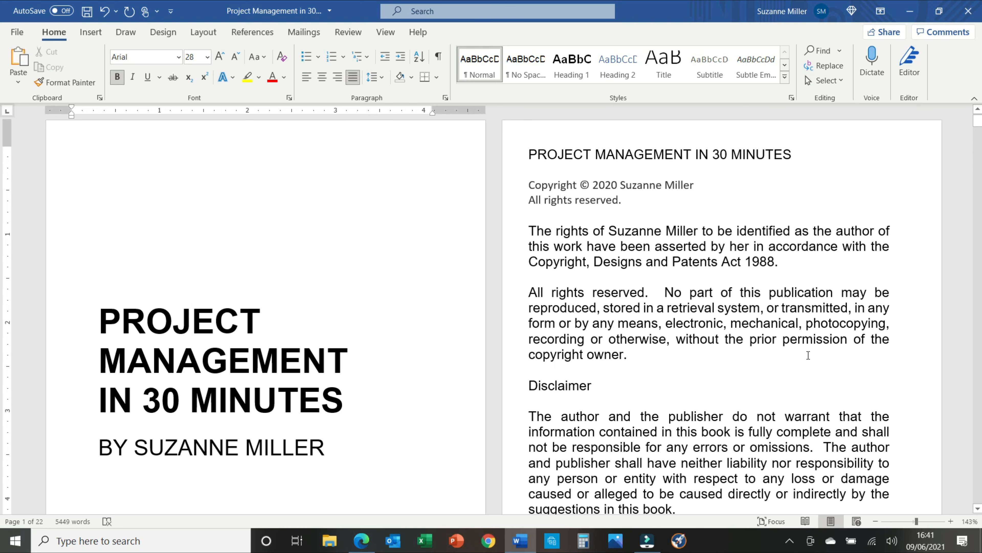
left_click(109, 12)
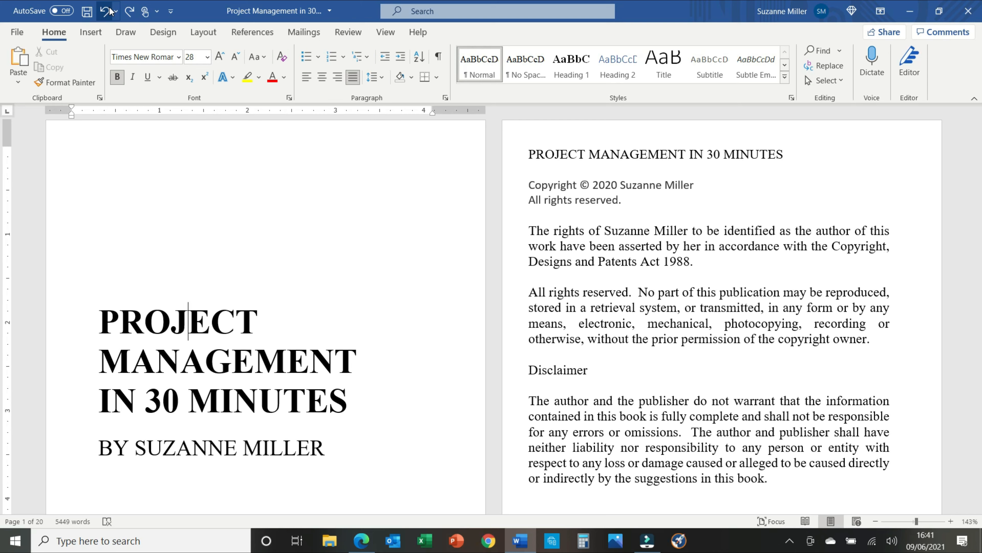
Apply the Normal style to the whole document and clear the selection.
key("ctrl+a")
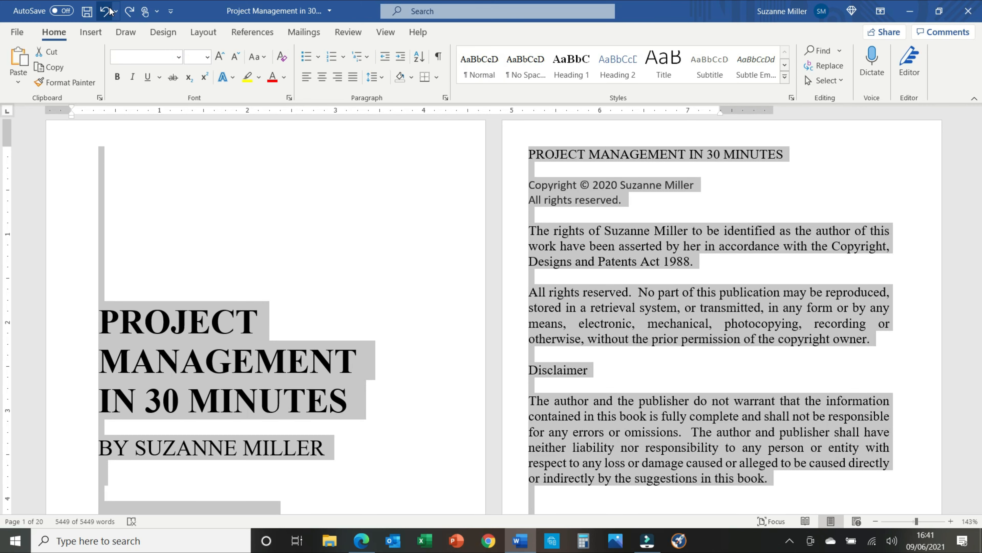
left_click(480, 72)
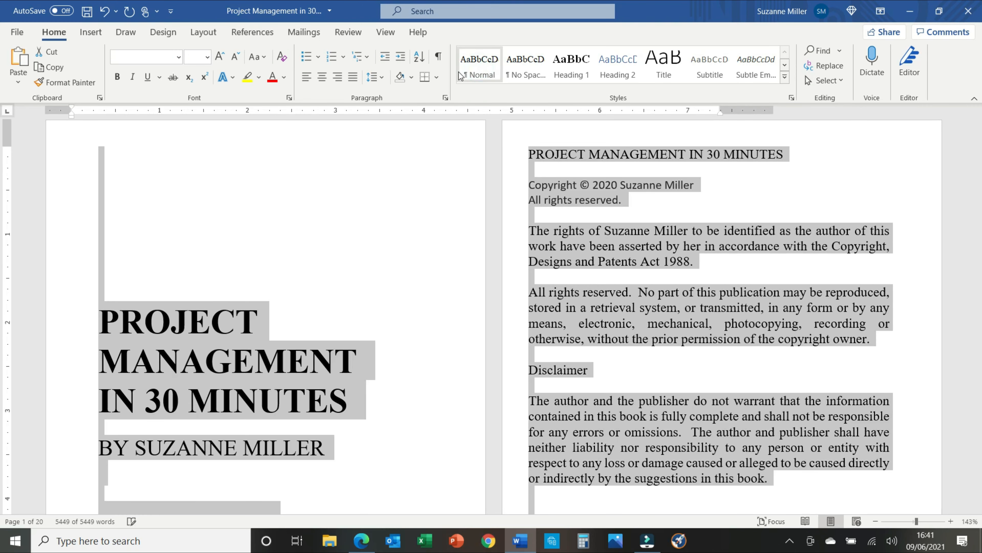
left_click(693, 279)
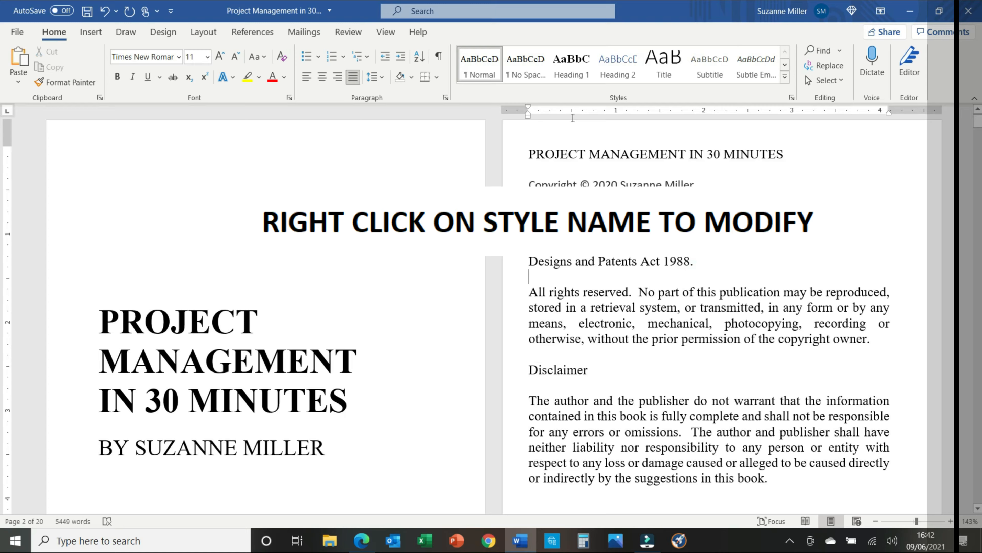
Examine the Heading 1 style's formatting and available font sizes without changing them.
right_click(565, 64)
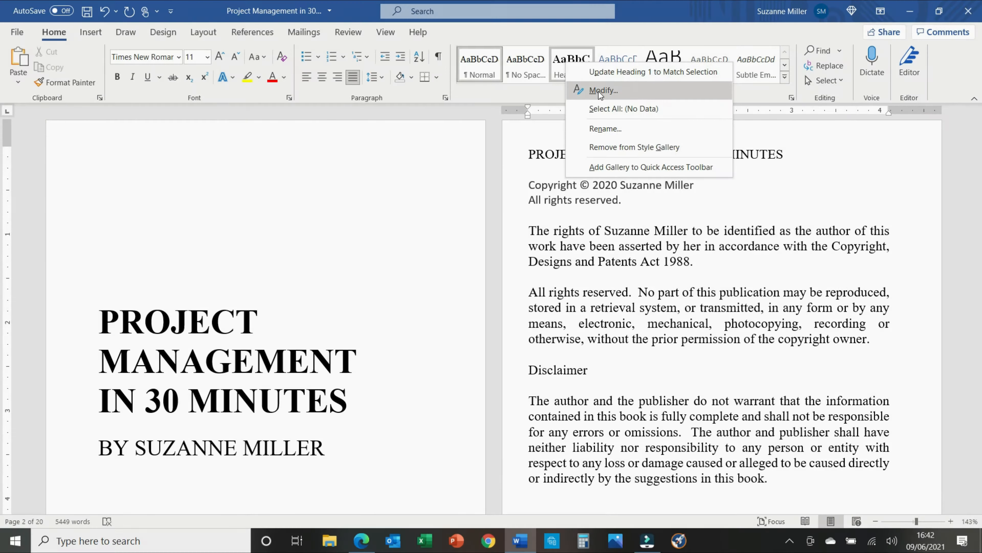
left_click(598, 90)
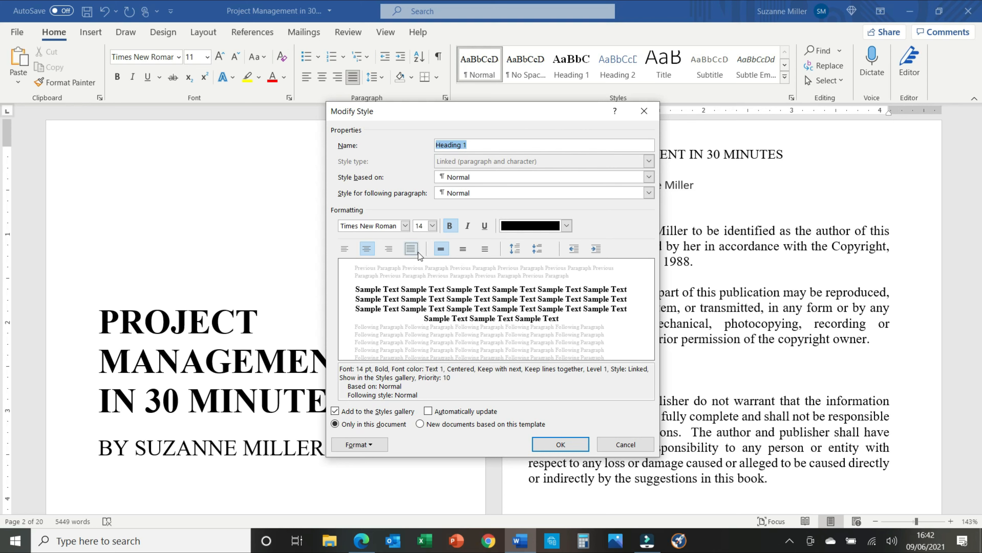
left_click(432, 228)
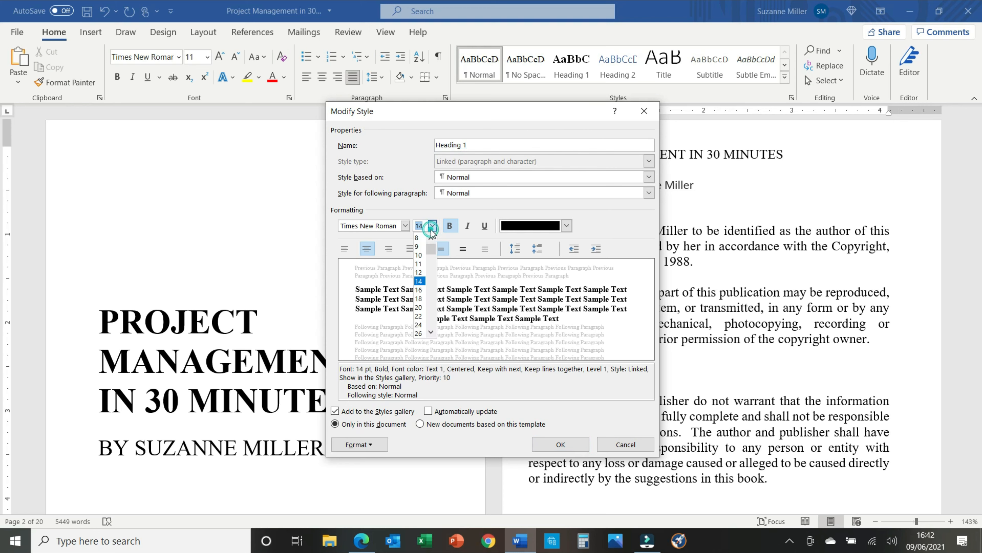
left_click(432, 228)
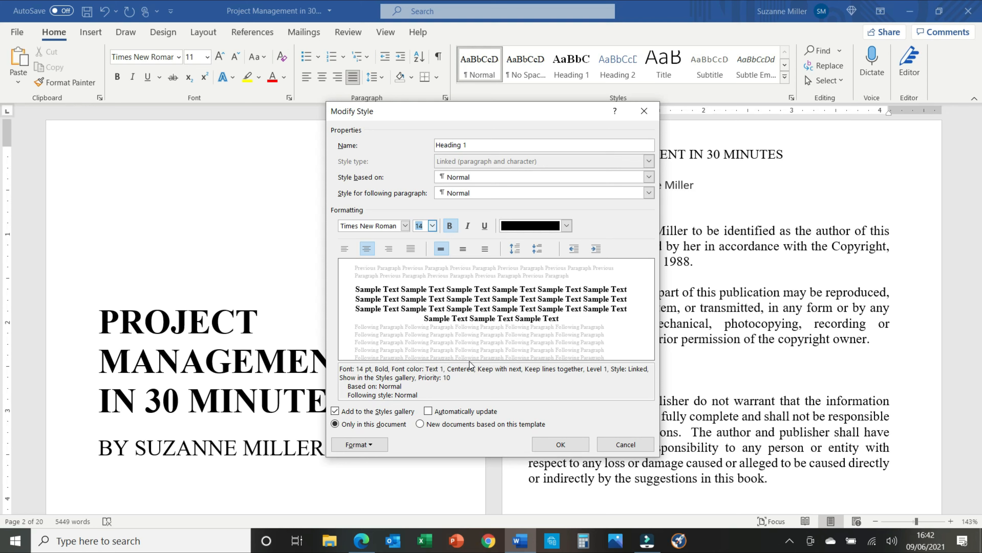
left_click(555, 444)
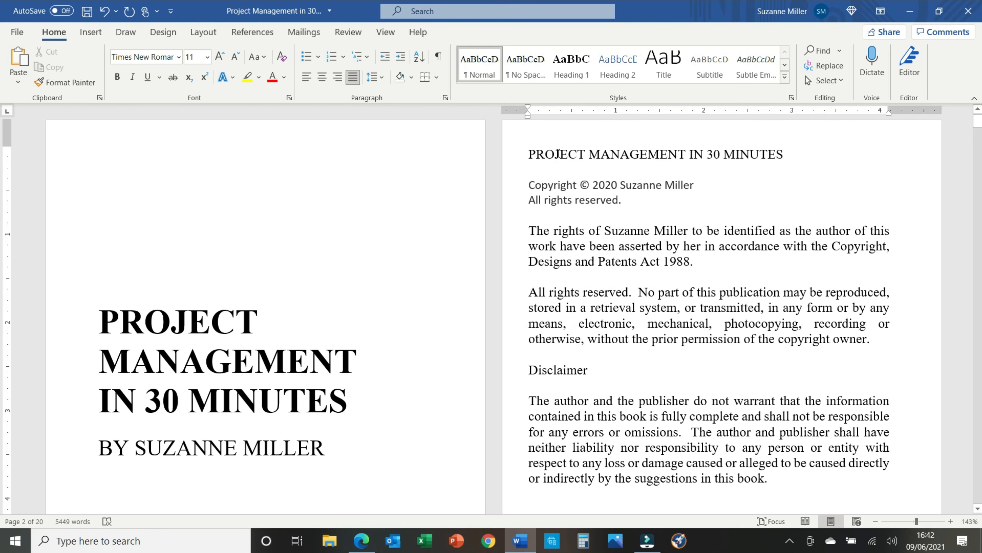
Apply the Heading 1 style to the title line on the copyright page and to the INTRODUCTION chapter title.
left_click(559, 154)
left_click(571, 64)
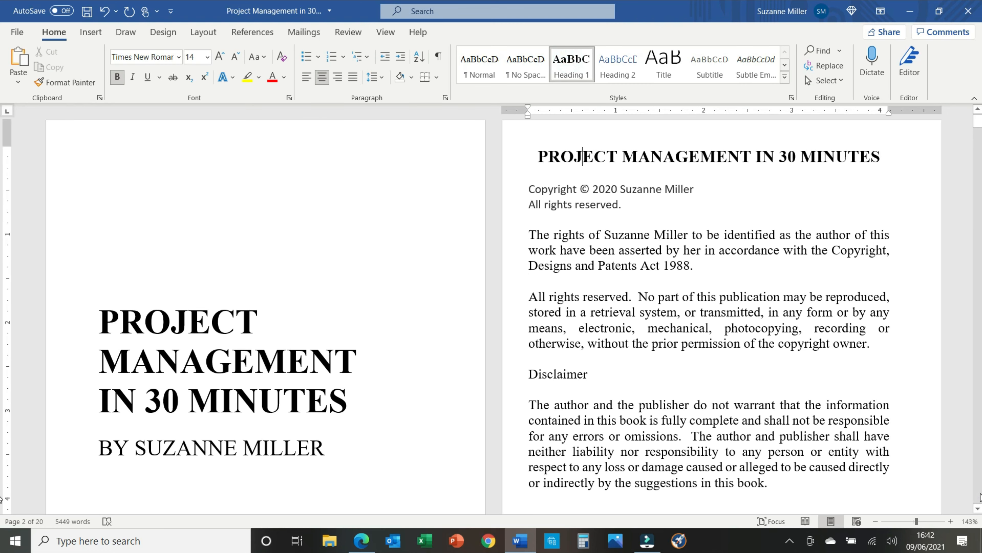
left_click(980, 497)
left_click(980, 497)
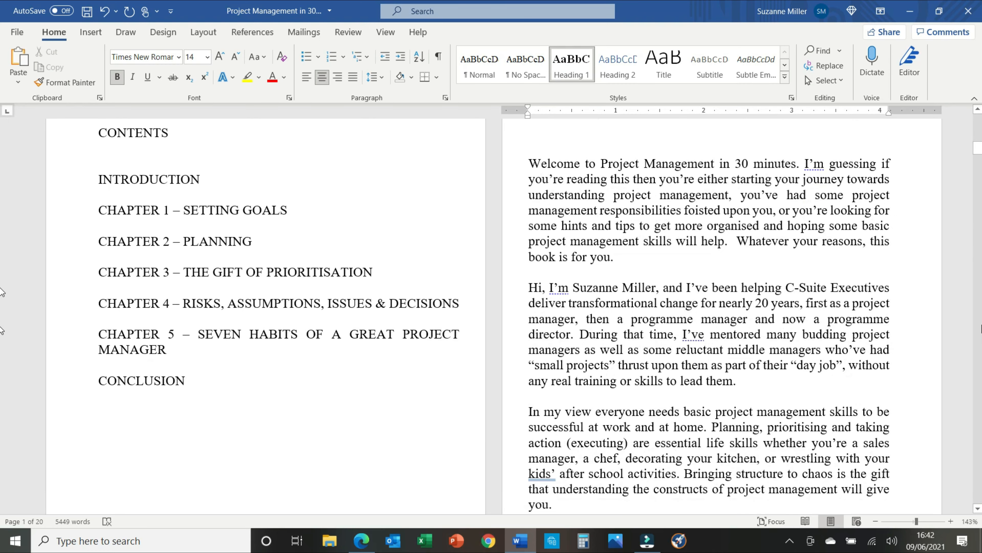
scroll(641, 226, "up", 2)
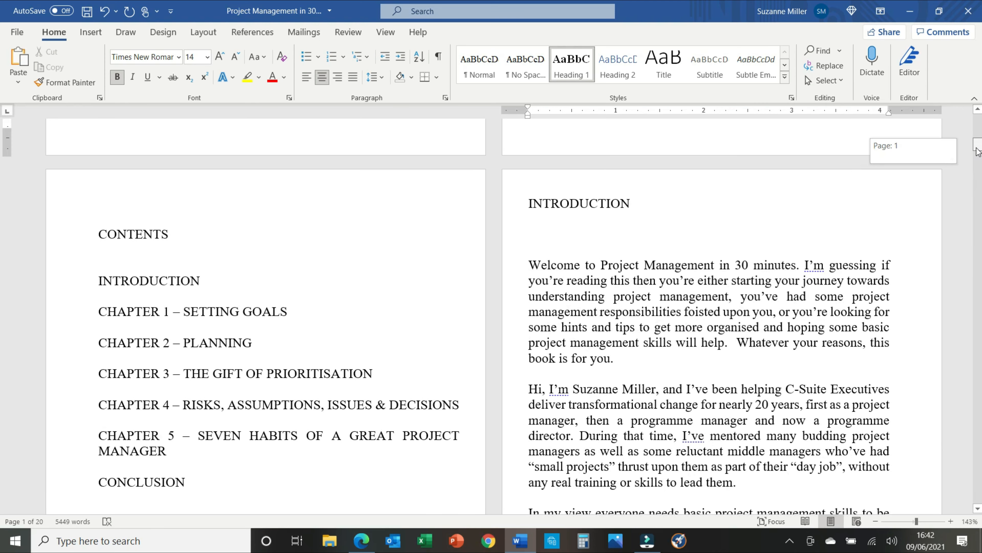
left_click(567, 201)
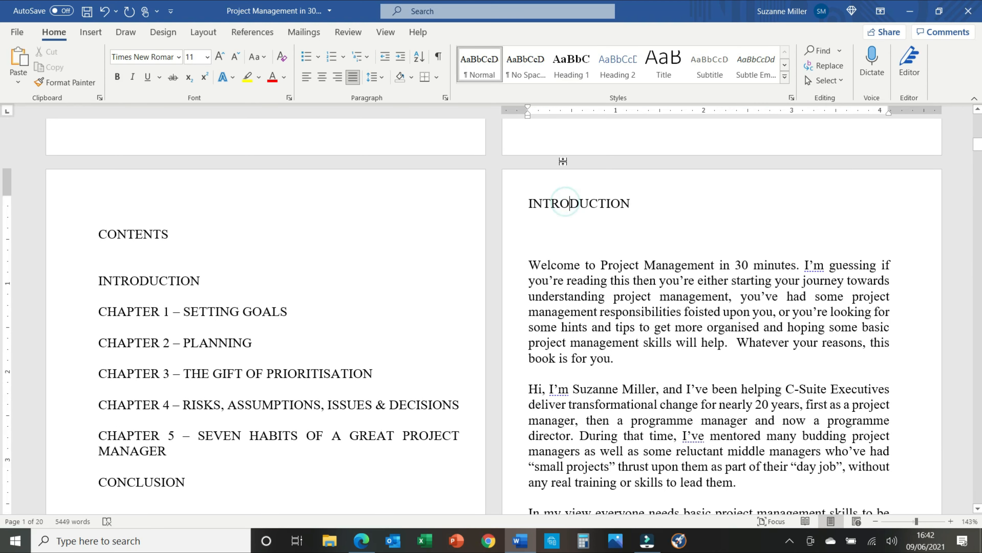
left_click(562, 74)
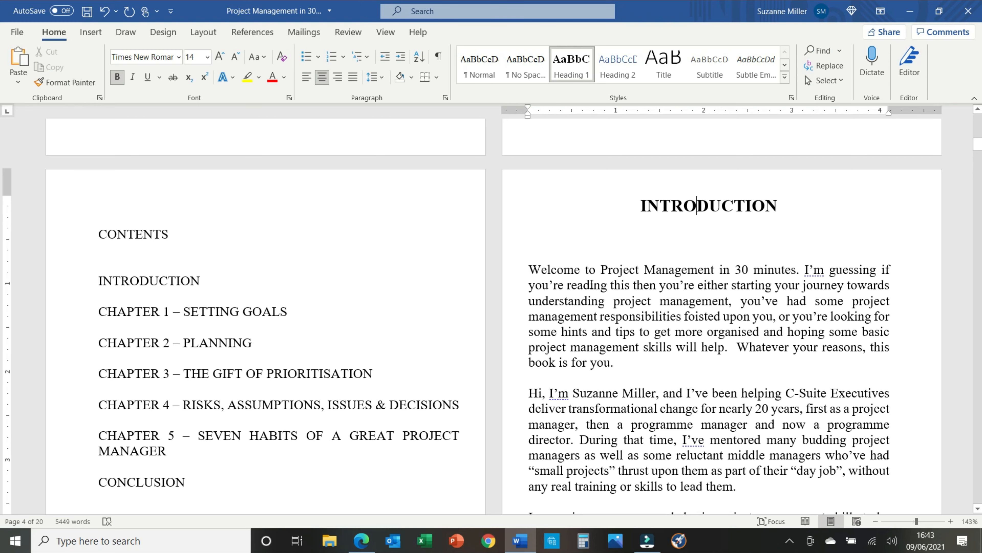
Try a 0.5" first-line indent in the Normal style's paragraph settings and undo the change.
left_click(483, 77)
right_click(483, 78)
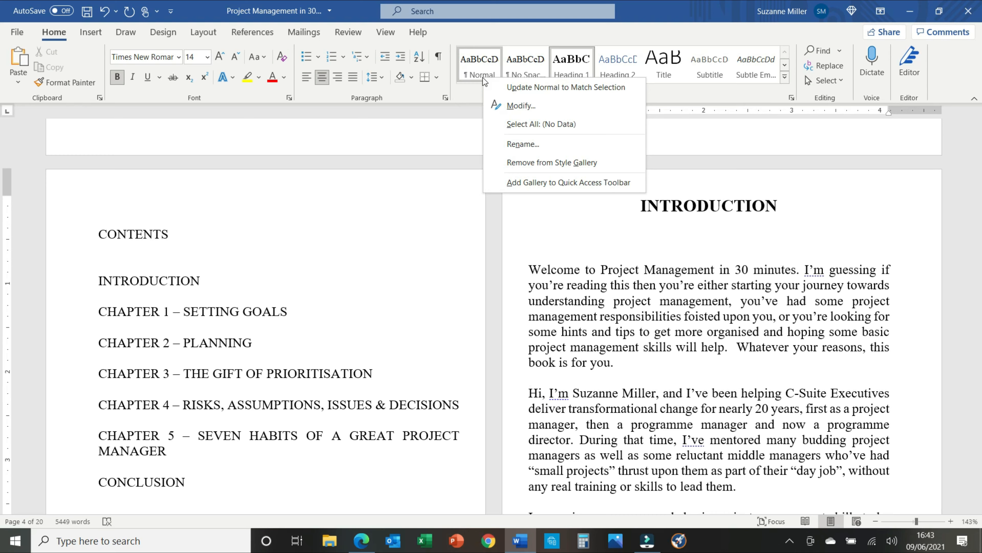
left_click(518, 106)
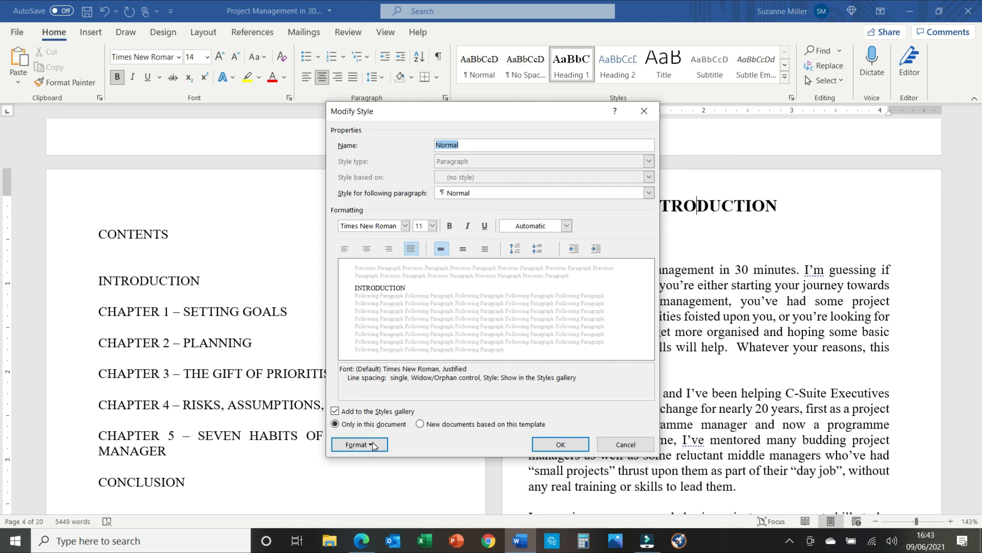
left_click(360, 444)
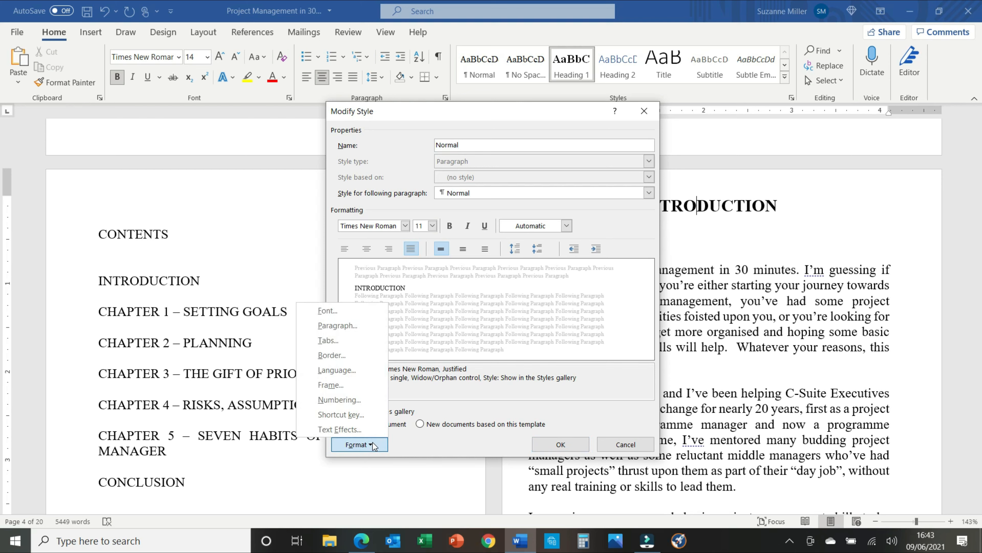
left_click(354, 326)
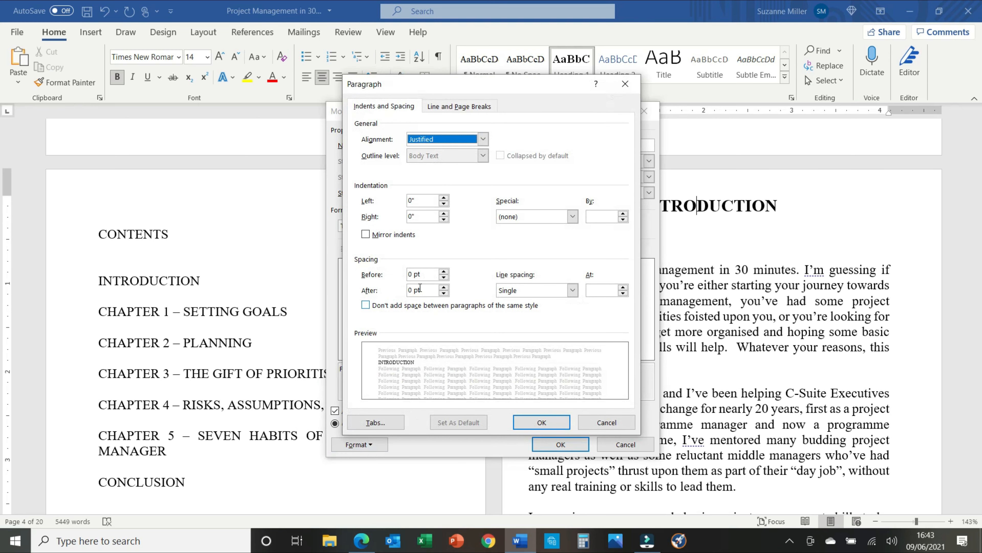
left_click(562, 217)
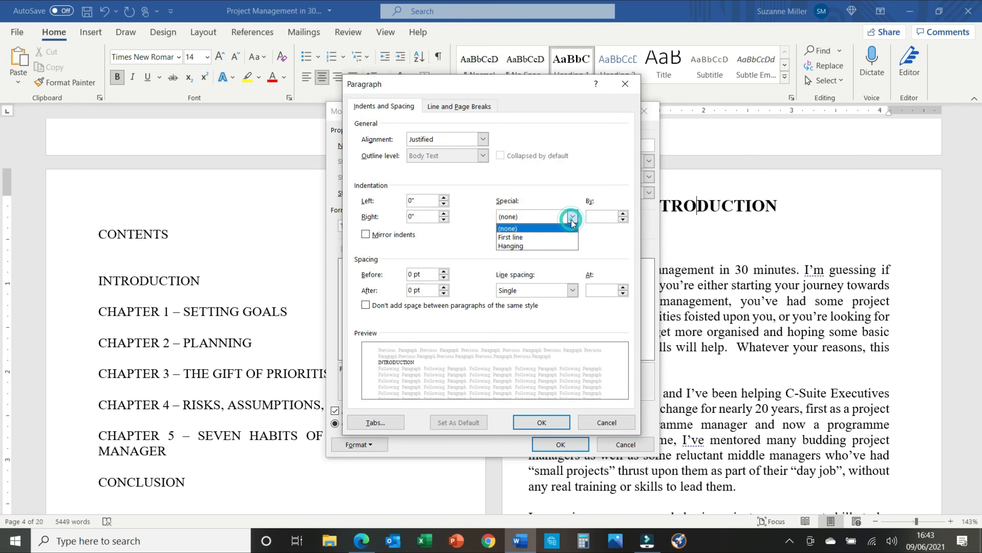
left_click(533, 237)
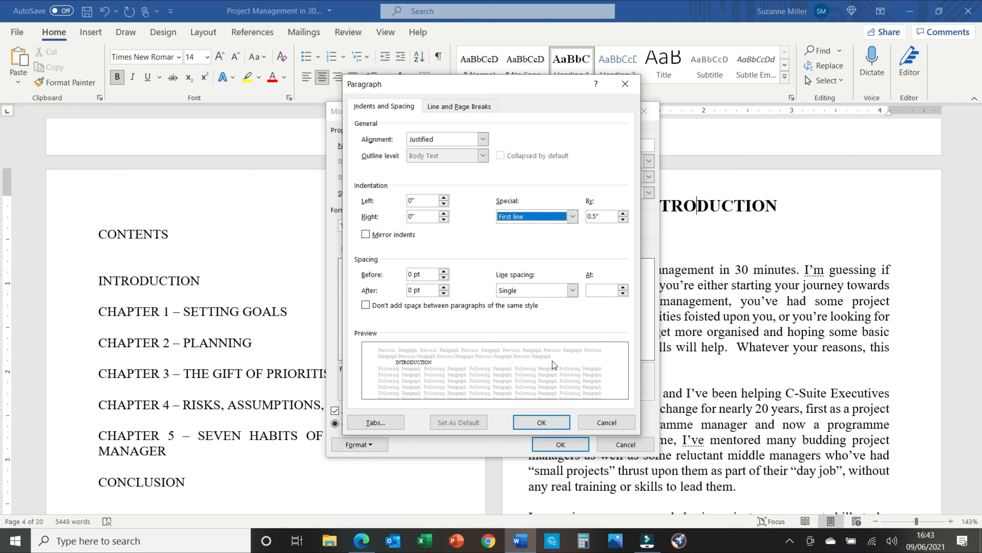
left_click(548, 420)
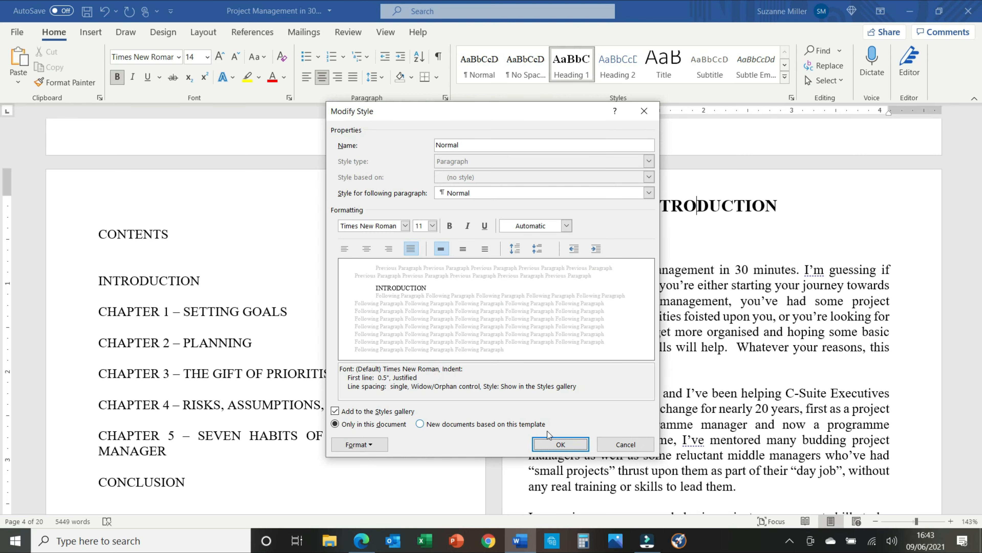
left_click(561, 444)
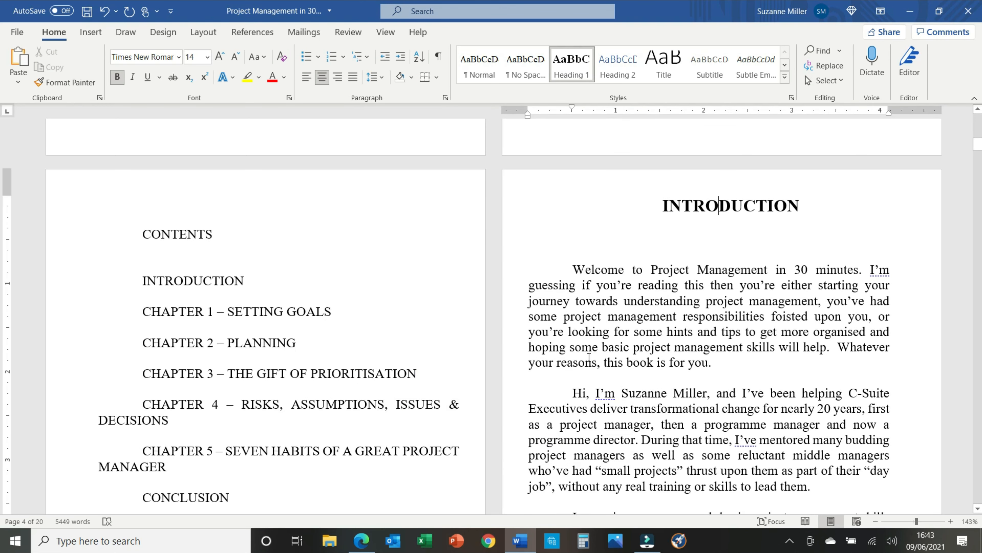
key("ctrl+z")
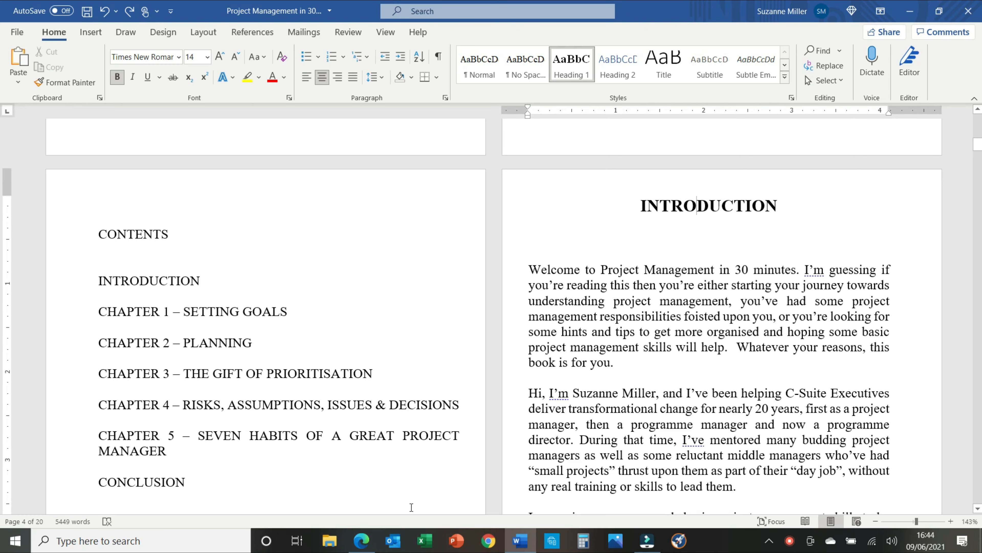
Switch to the KDP formatting guide PDF in Edge and read Step 3: Formatting chapters and the section break instructions.
left_click(364, 543)
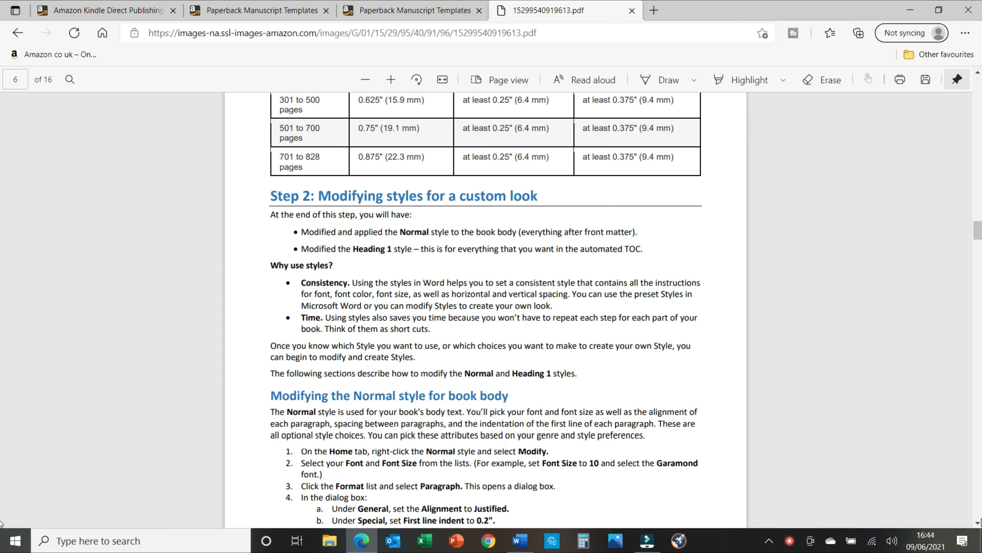
scroll(979, 525, "down", 15)
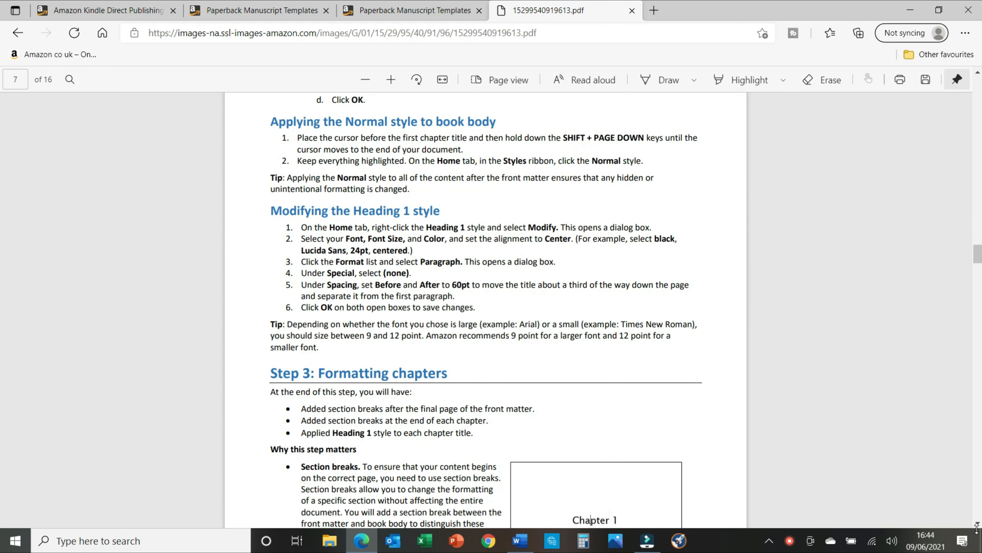
scroll(980, 523, "down", 6)
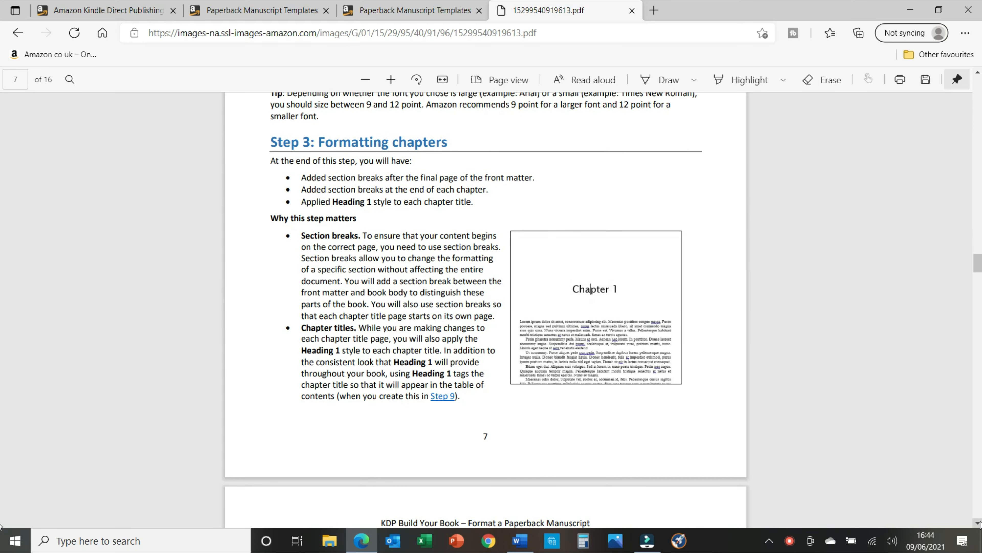
scroll(980, 523, "down", 2)
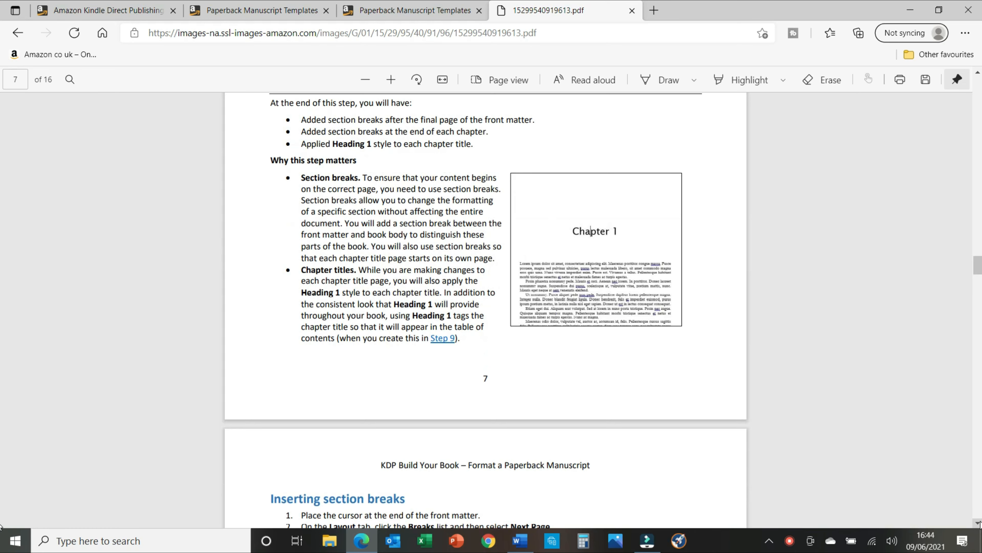
scroll(980, 523, "down", 2)
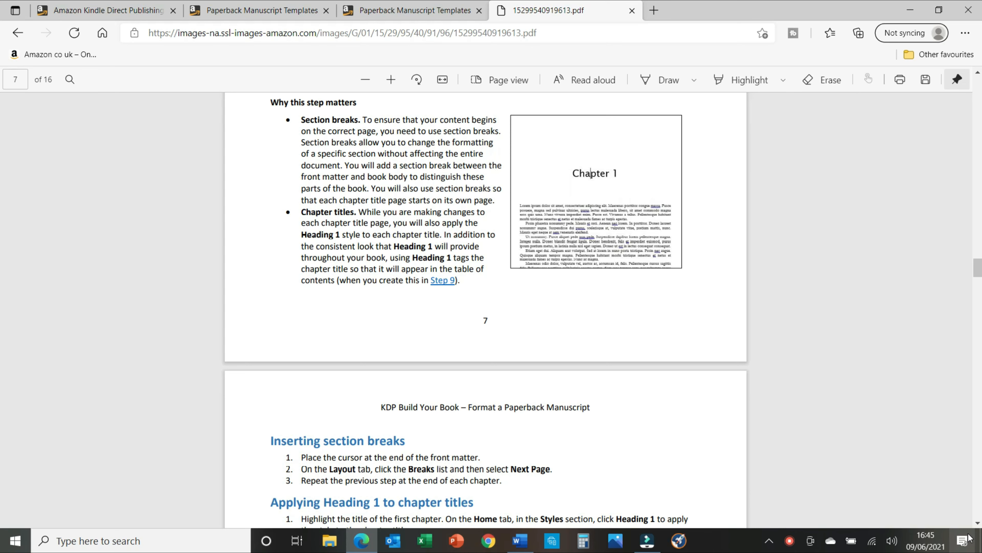
scroll(608, 510, "up", 2)
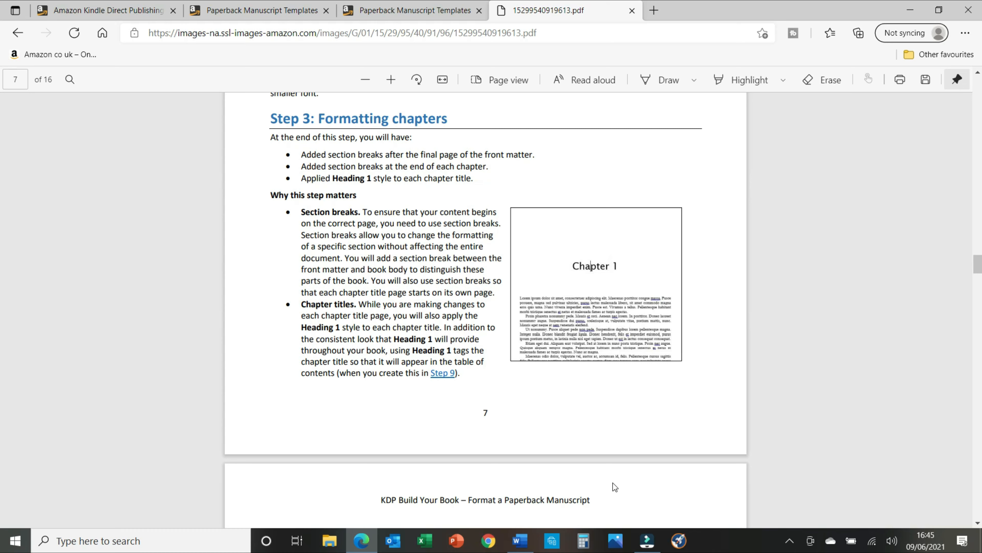
Switch back to Word and show the formatting marks at the end of the contents page.
left_click(520, 539)
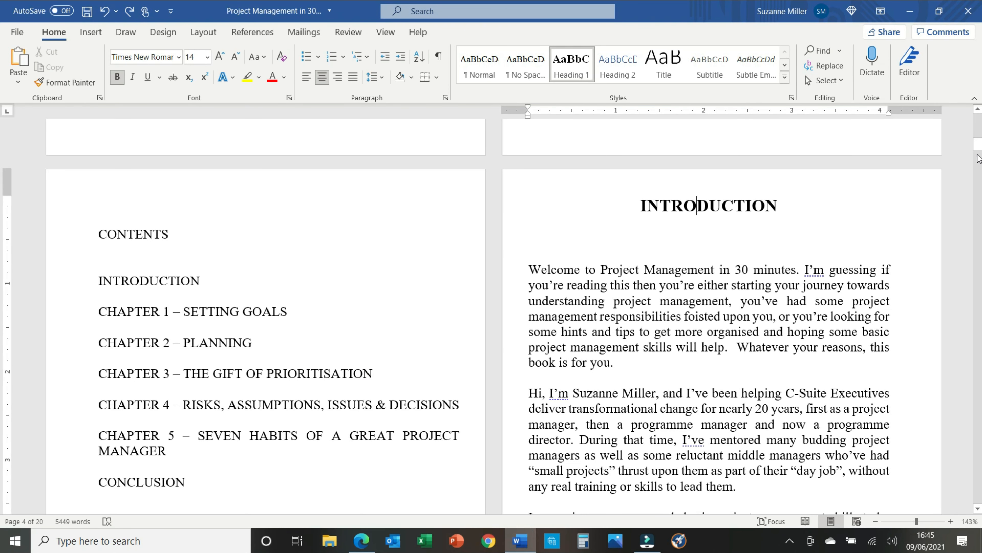
mouse_move(977, 149)
left_mouse_down()
mouse_move(977, 133)
mouse_move(979, 162)
left_mouse_up()
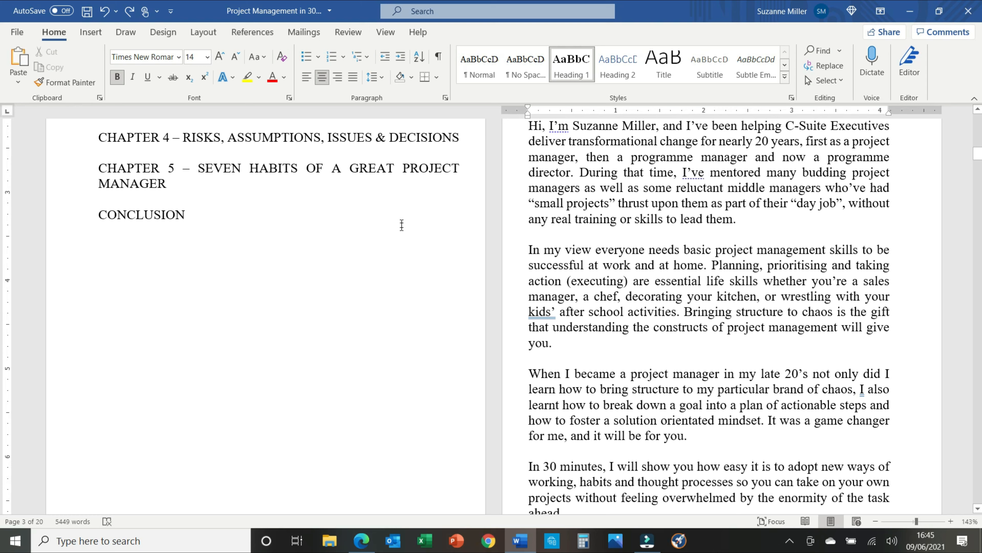
left_click(439, 59)
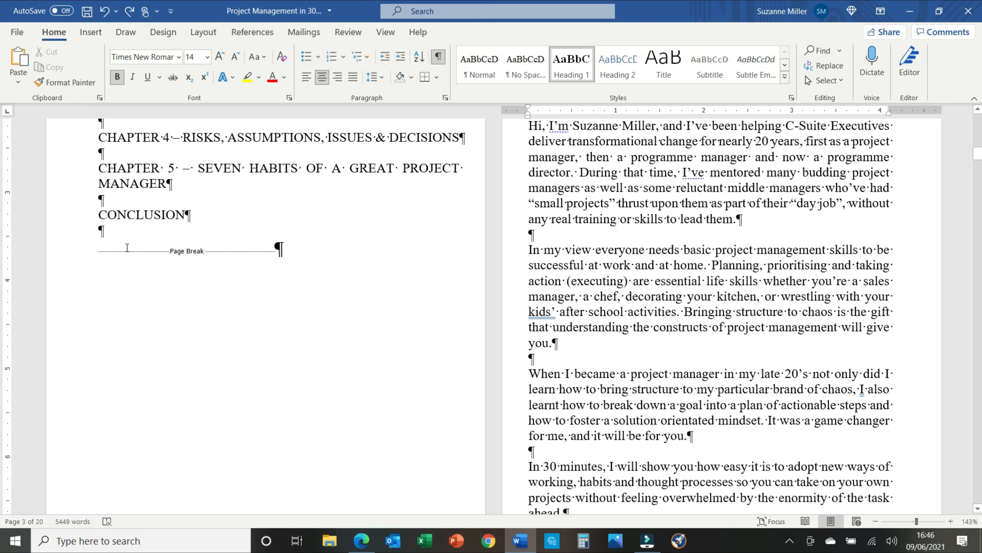
Replace the page break after the contents list with a Next Page section break.
left_click(98, 249)
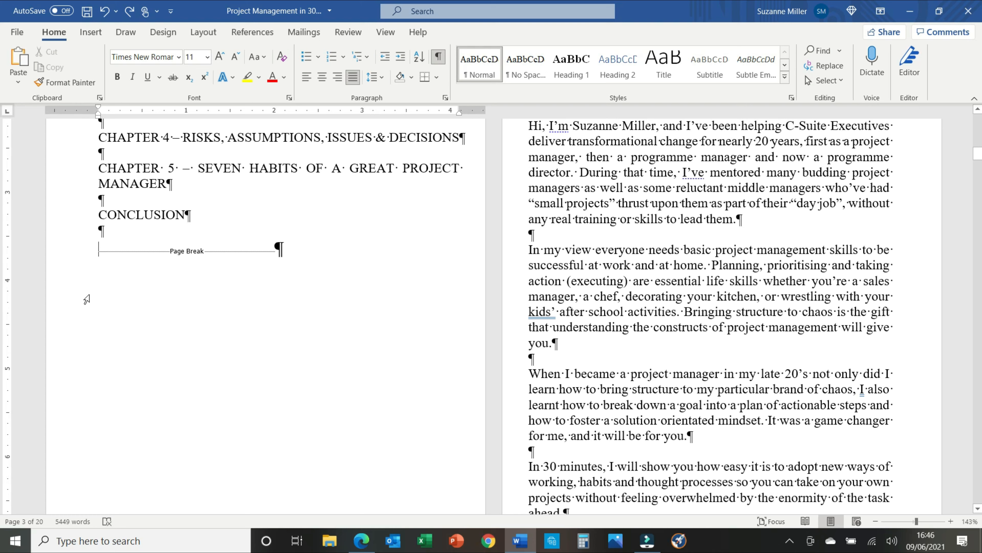
left_click(198, 34)
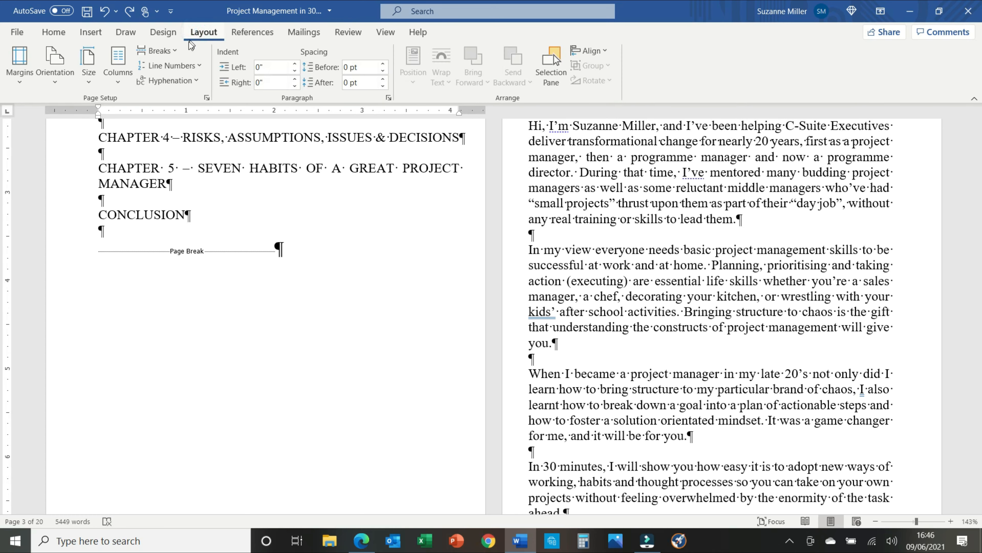
left_click(174, 50)
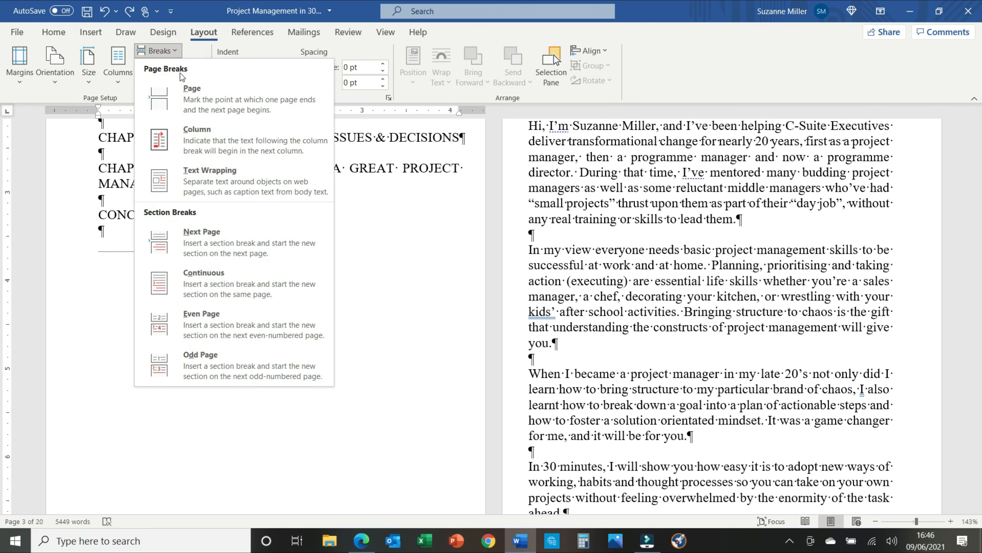
left_click(201, 232)
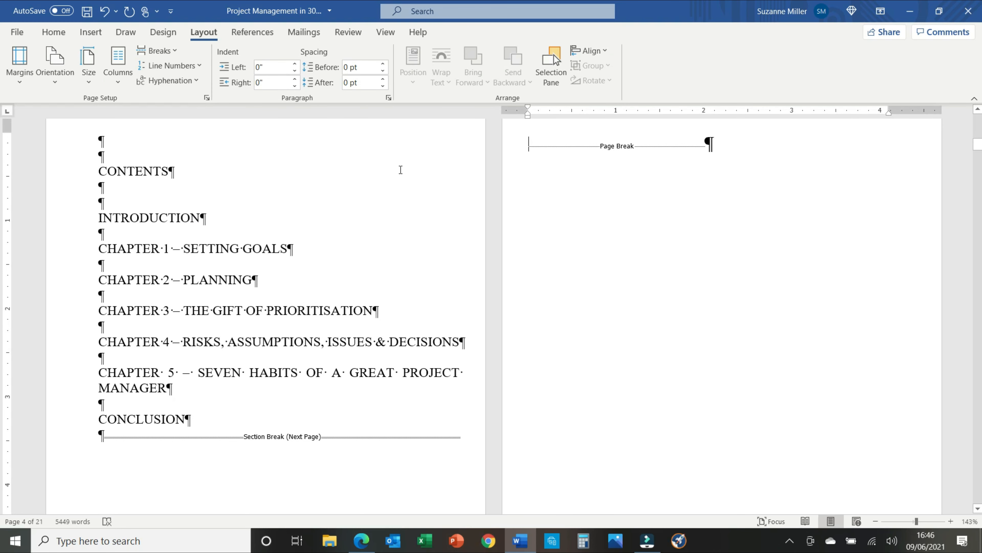
key("Delete")
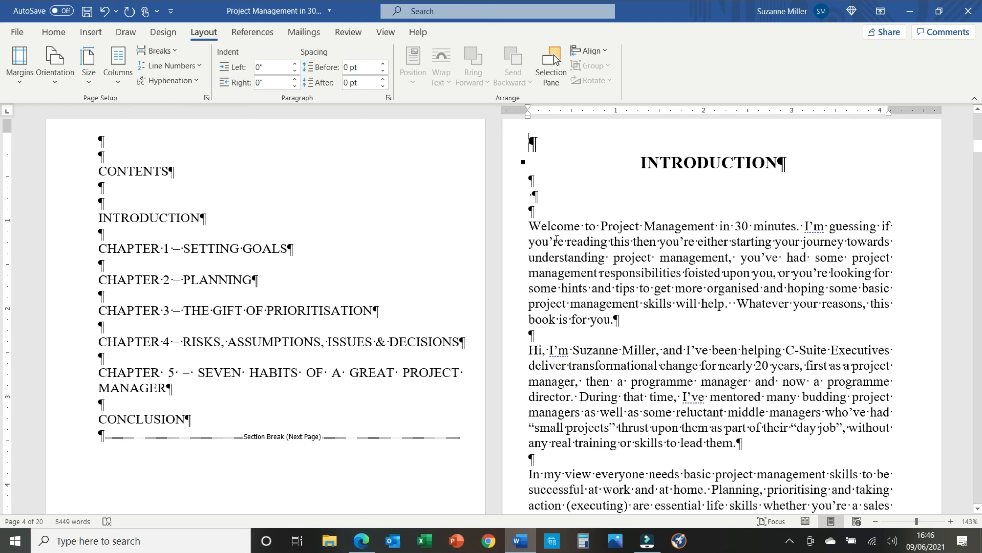
Replace the page break at the end of the introduction with a Next Page section break.
key("Down")
key("Down")
key("Down")
key("Down")
scroll(556, 239, "down", 12)
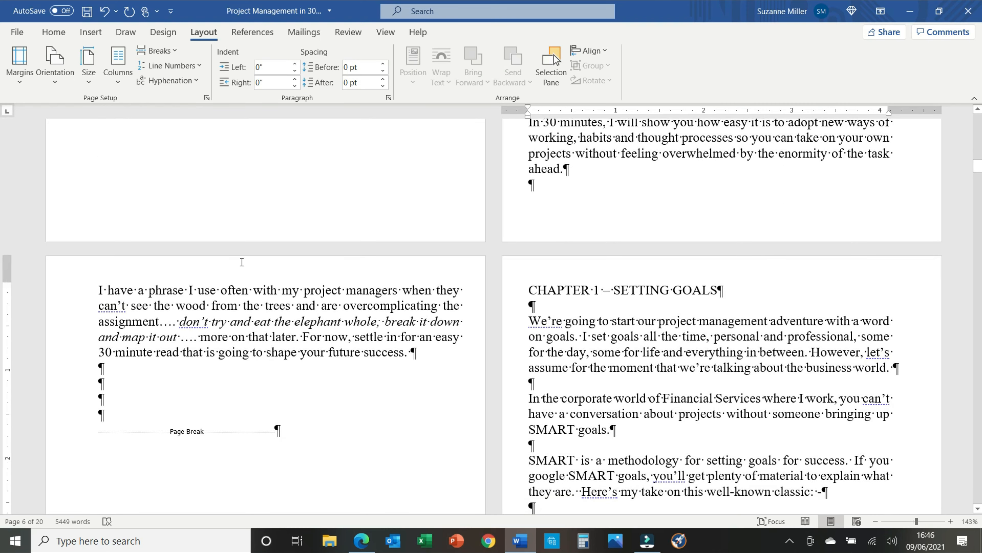
left_click(97, 435)
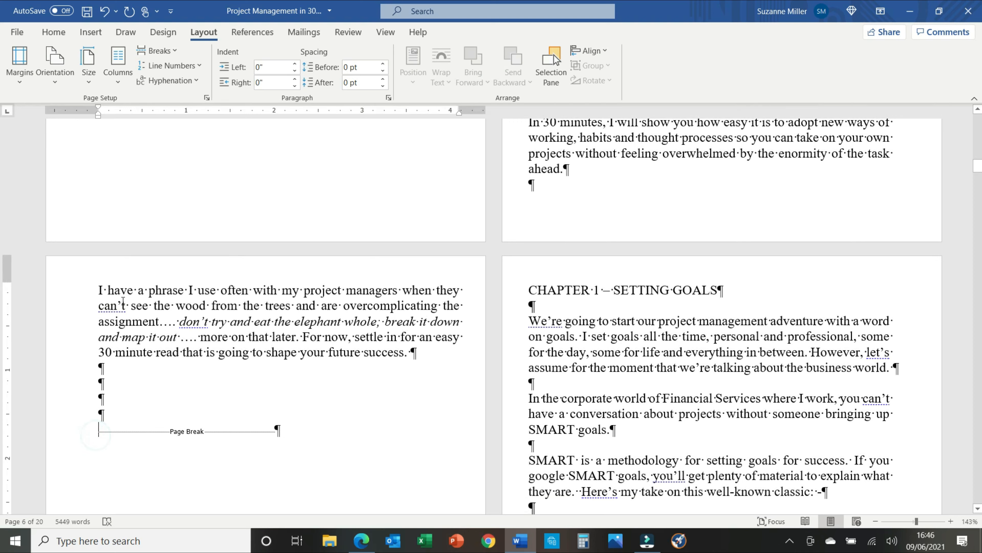
left_click(161, 54)
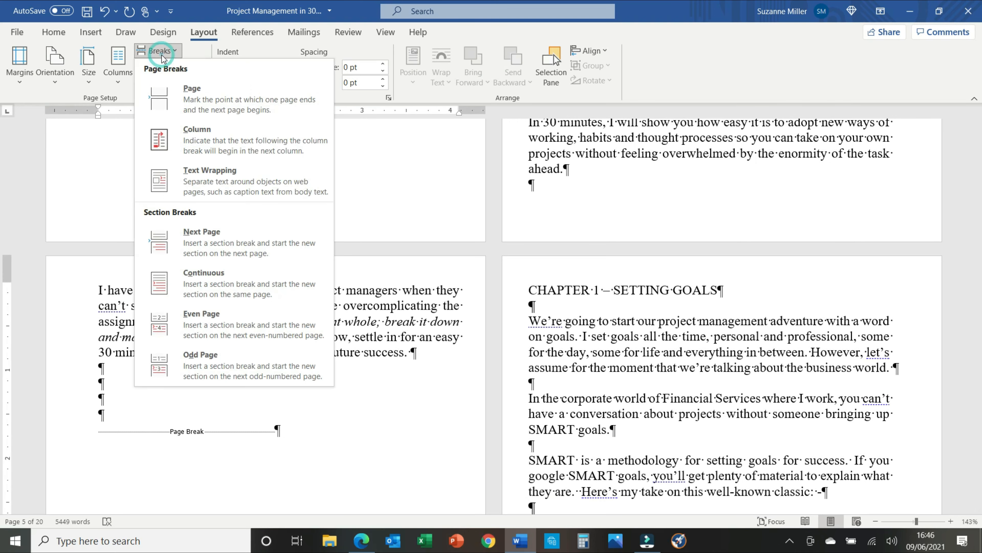
left_click(170, 232)
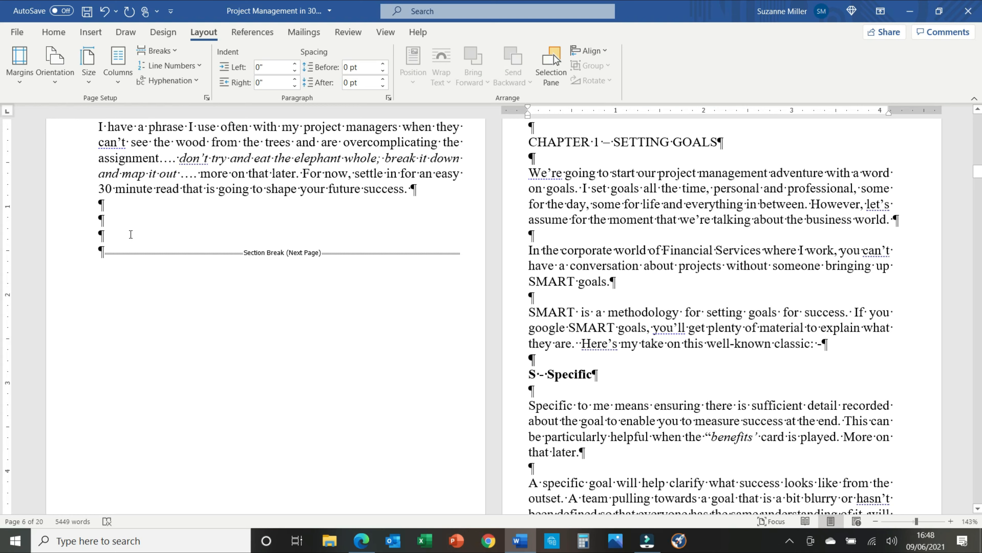
Apply the Heading 1 style to the CHAPTER 1 – SETTING GOALS chapter title.
left_click(61, 32)
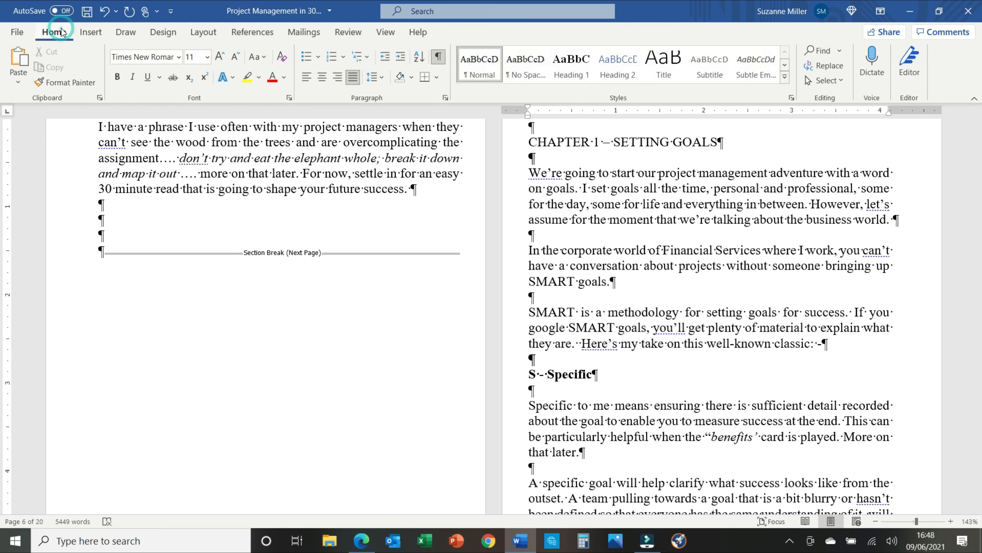
left_click(579, 75)
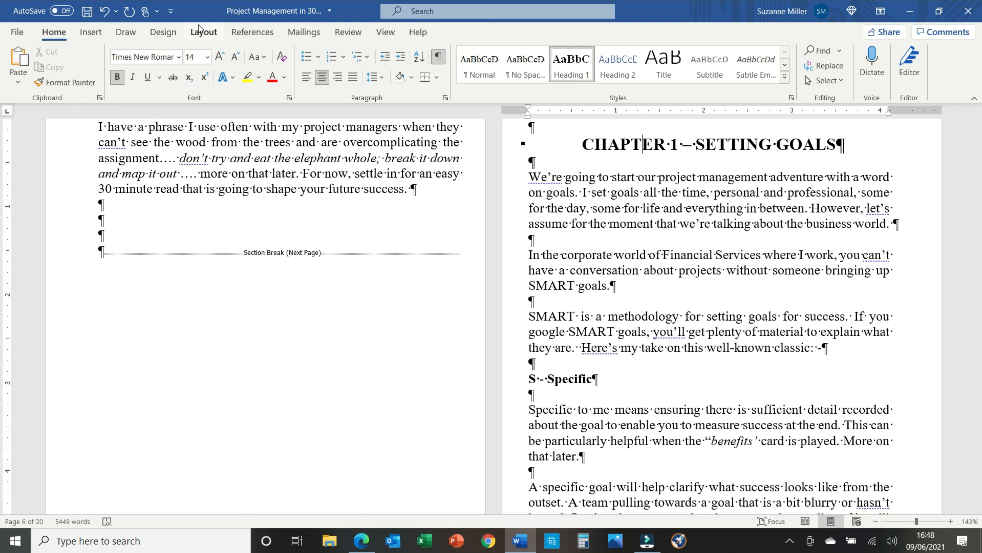
left_click(202, 35)
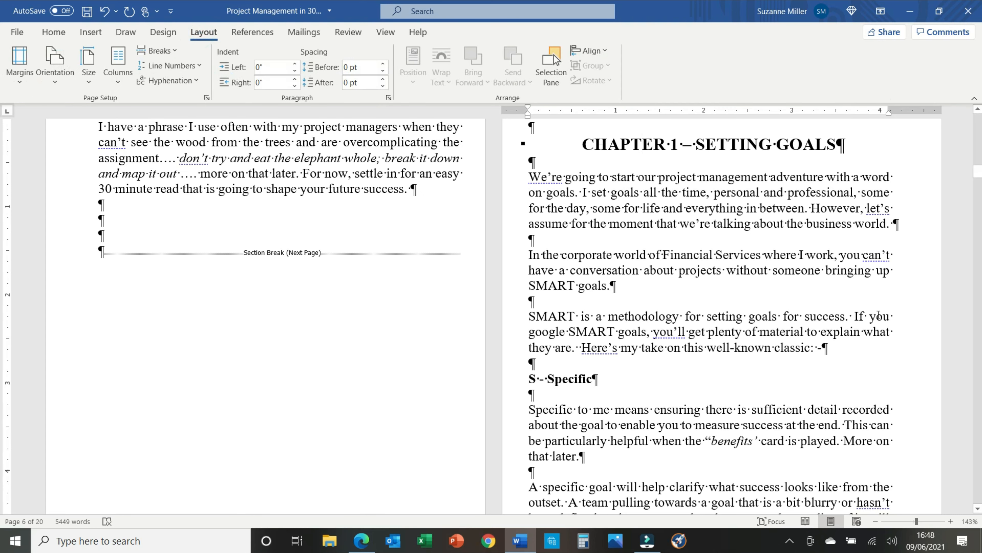
left_click(978, 509)
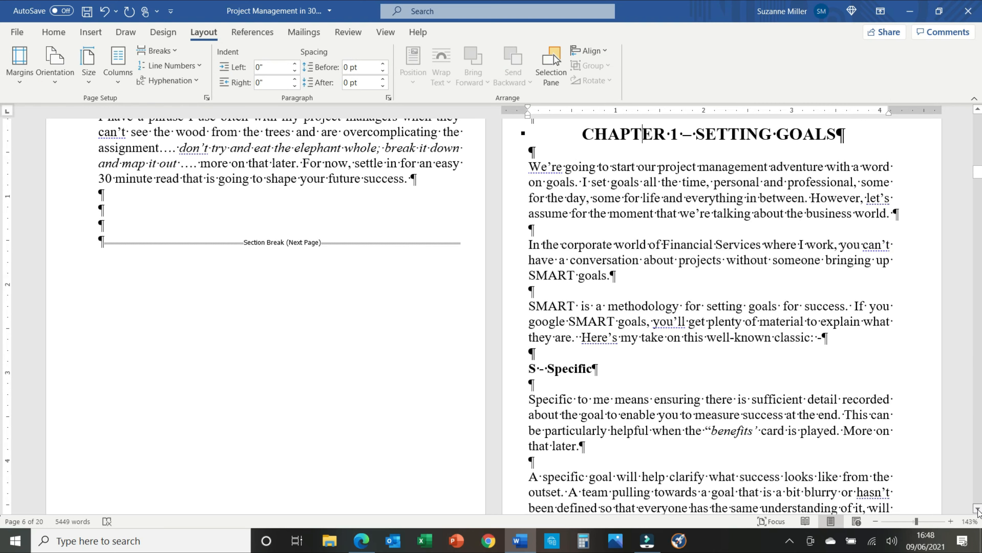
left_click_drag(978, 509, 977, 509)
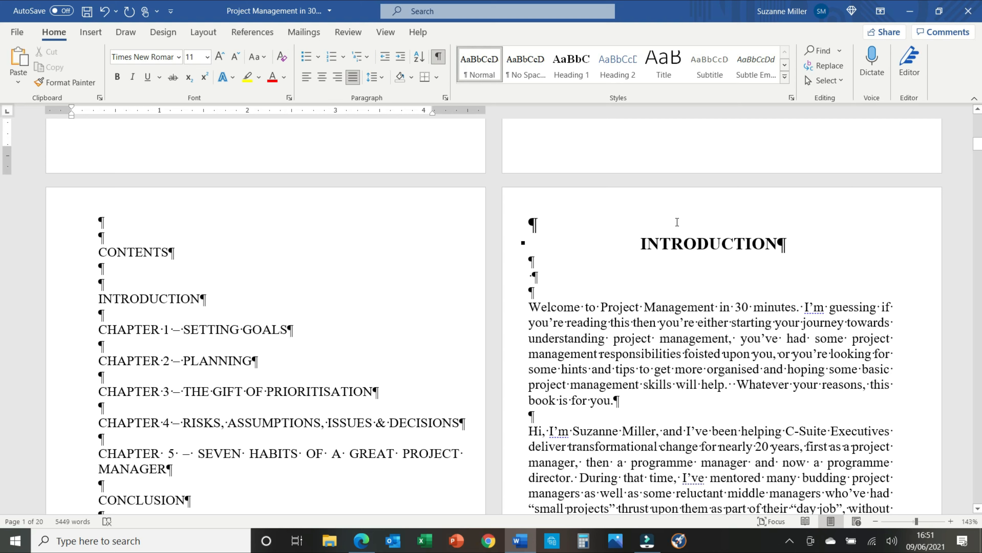
Modify the Heading 1 style so its paragraph spacing before is 54 pt.
left_click(683, 246)
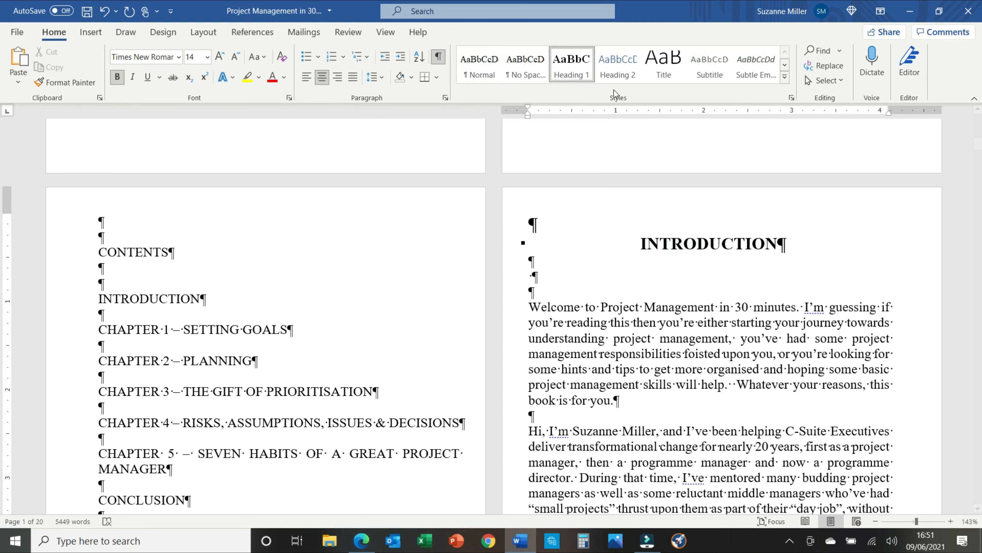
right_click(579, 73)
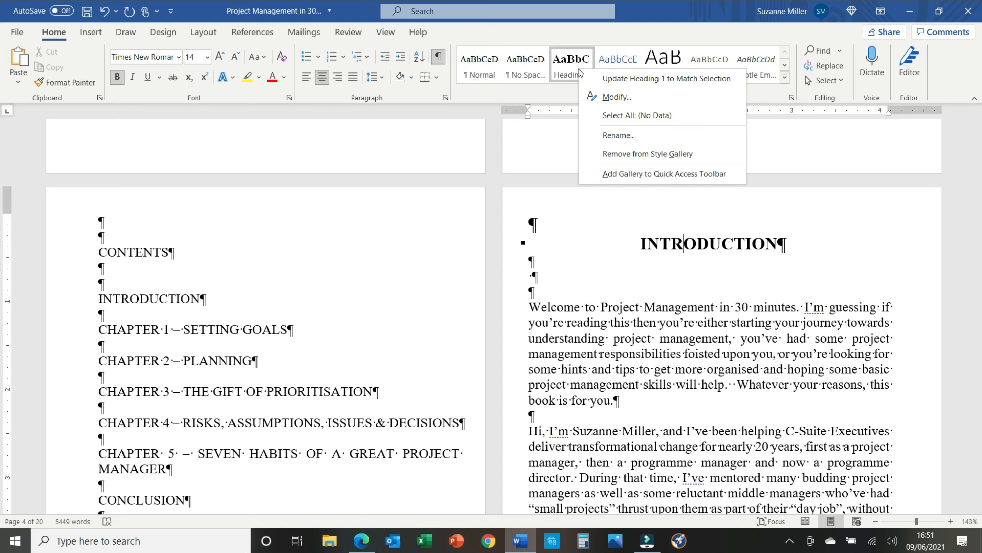
left_click(599, 93)
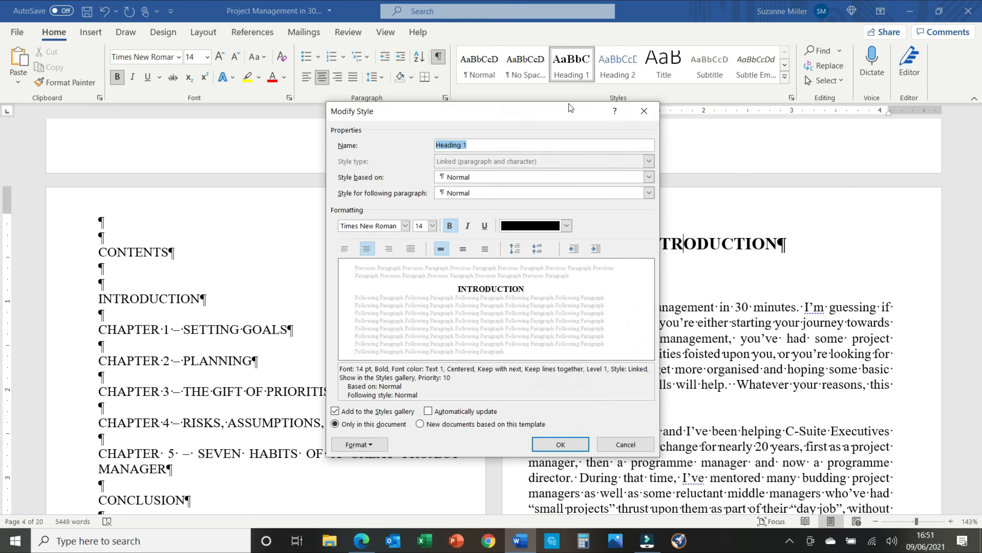
left_click(363, 441)
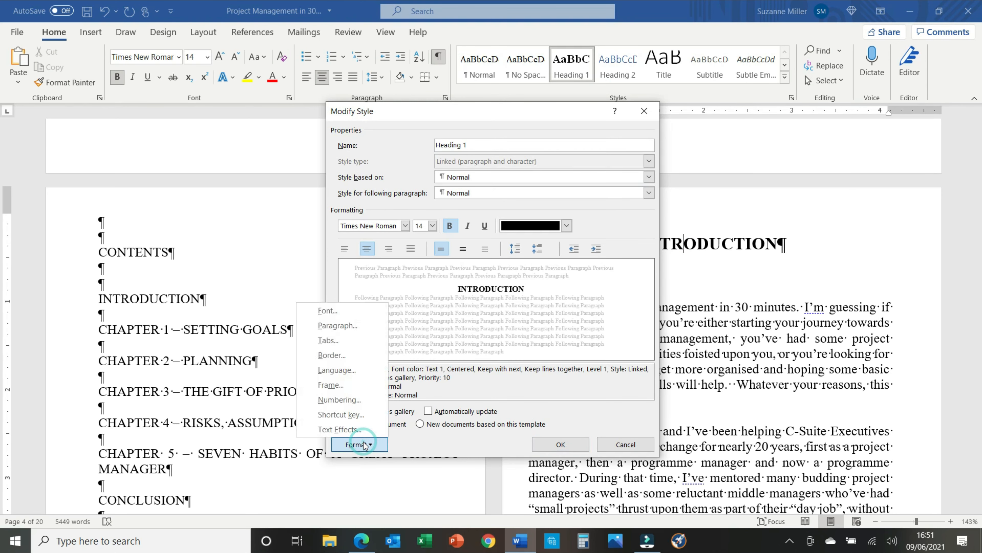
left_click(359, 328)
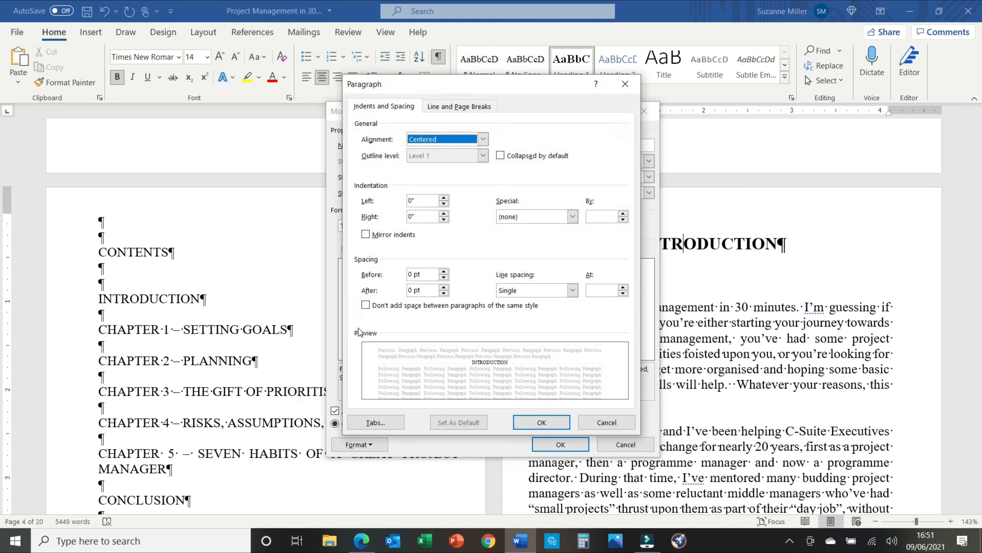
left_click(443, 272)
left_click(443, 272)
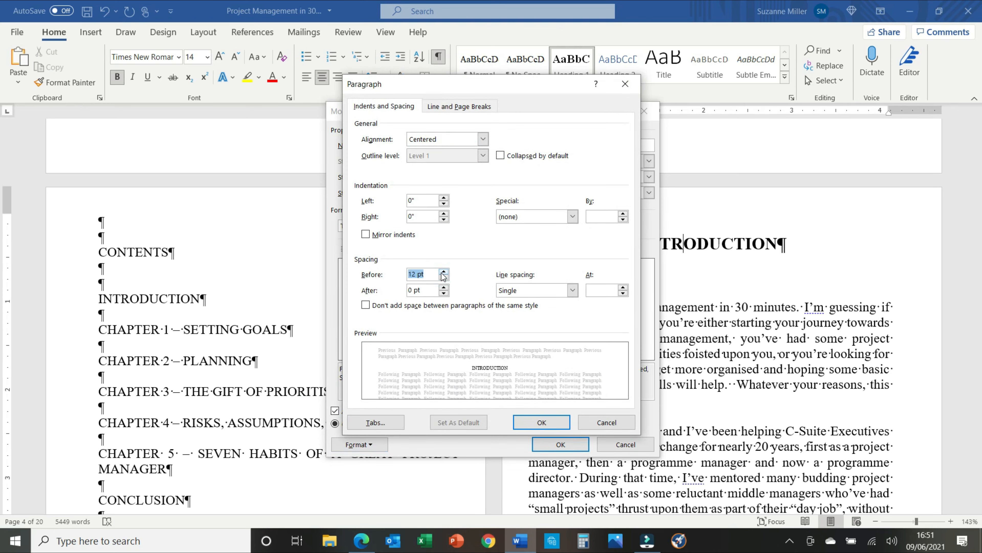
left_click(444, 272)
left_click(443, 272)
left_click(443, 272)
left_click(443, 272)
left_click(444, 272)
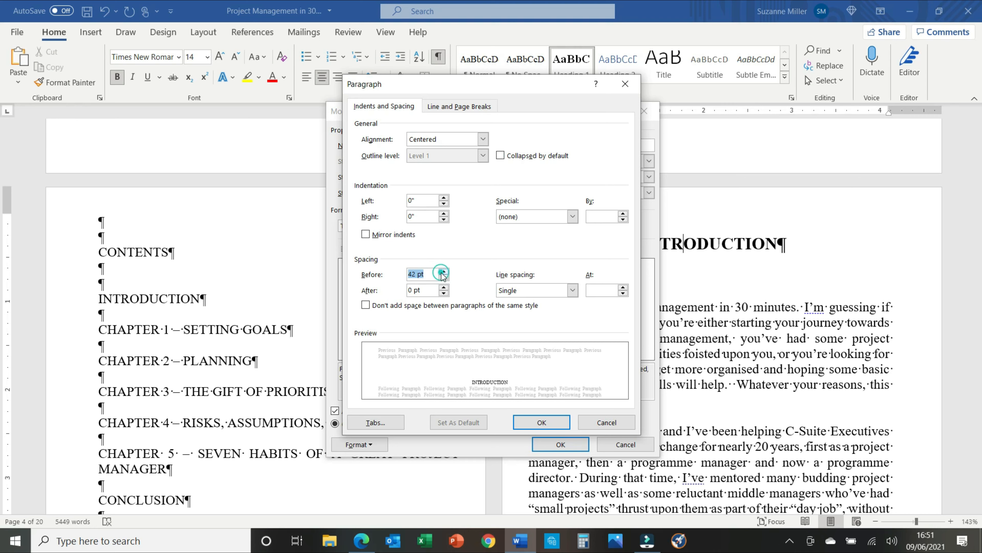
left_click(444, 272)
left_click(443, 272)
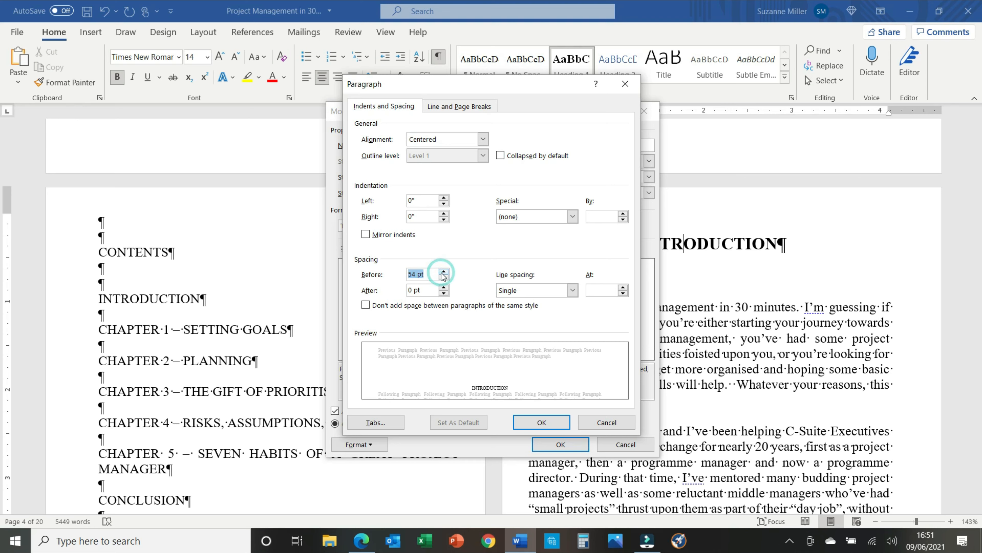
left_click(535, 422)
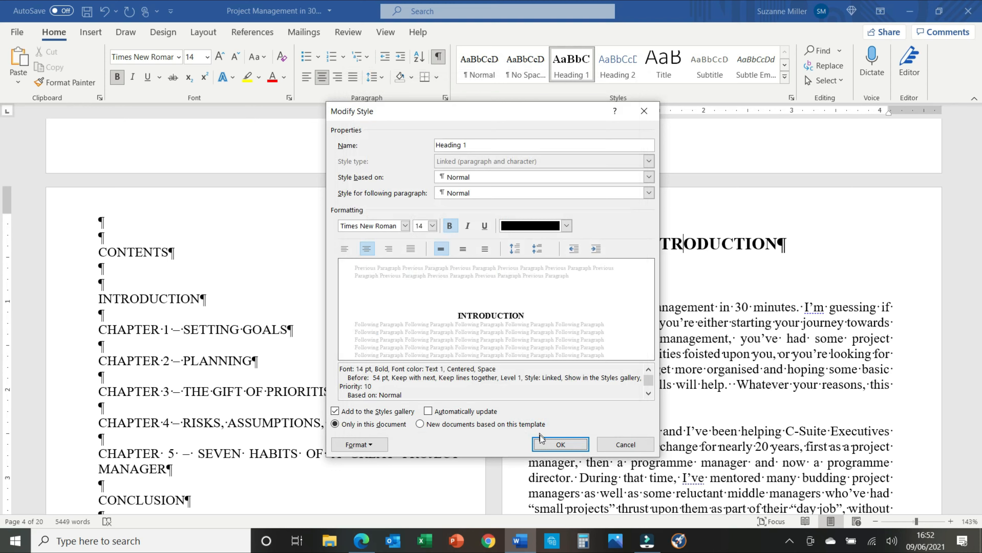
left_click(544, 441)
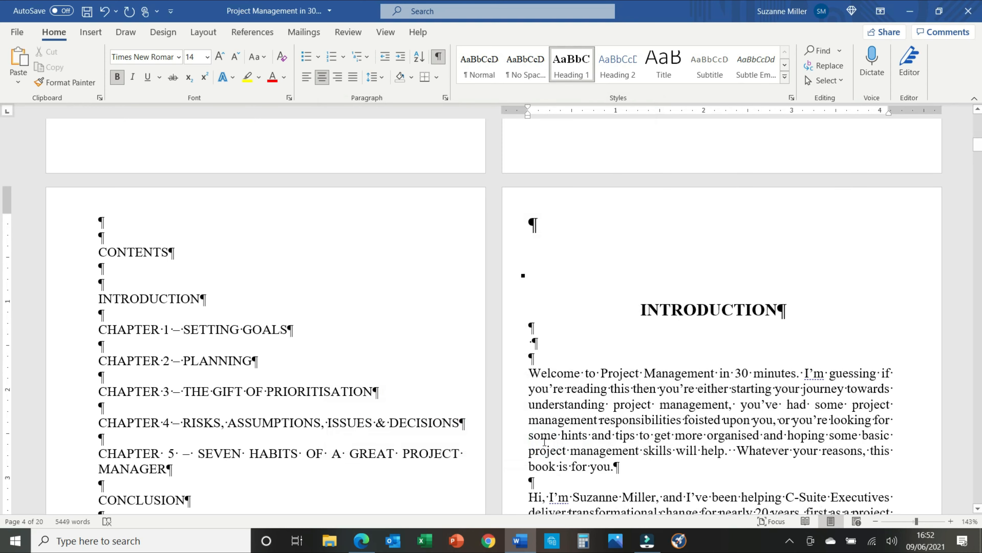
Check the spacing of the chapter titles through the manuscript, then switch to the KDP guide and read on from Step 3: Formatting chapters.
key("Page_Down")
key("Page_Down")
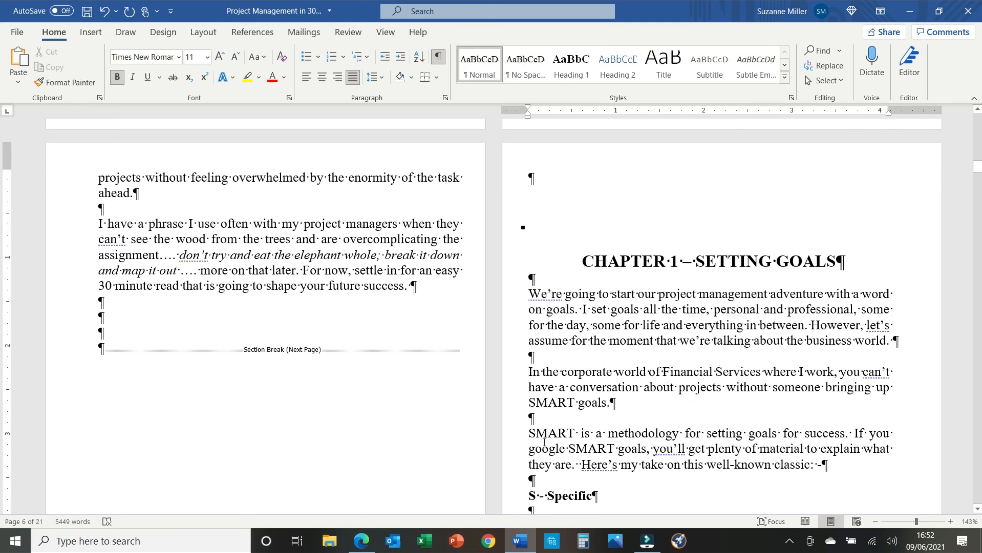
key("Page_Down")
key("Page_Down")
key("Page_Down")
key("Page_Down")
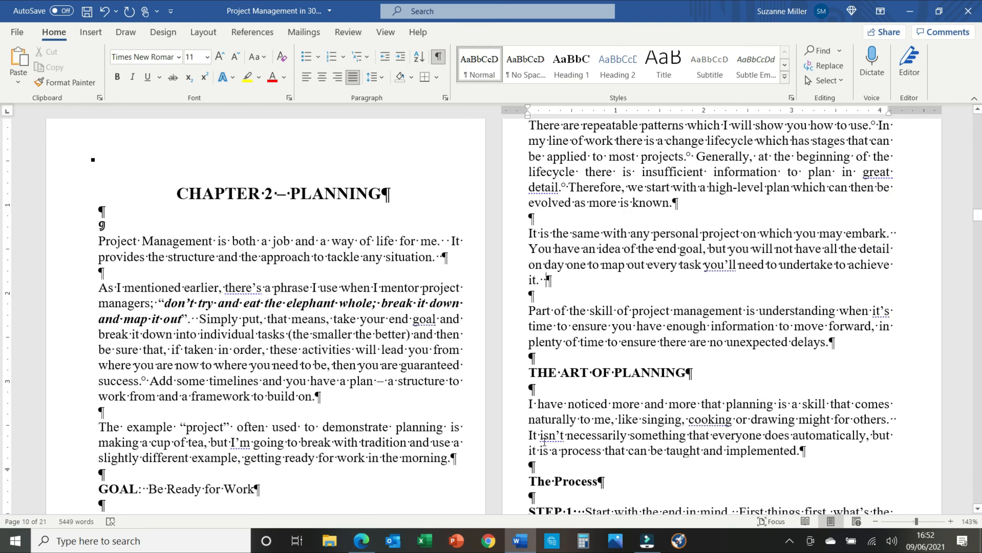
scroll(545, 441, "up", 14)
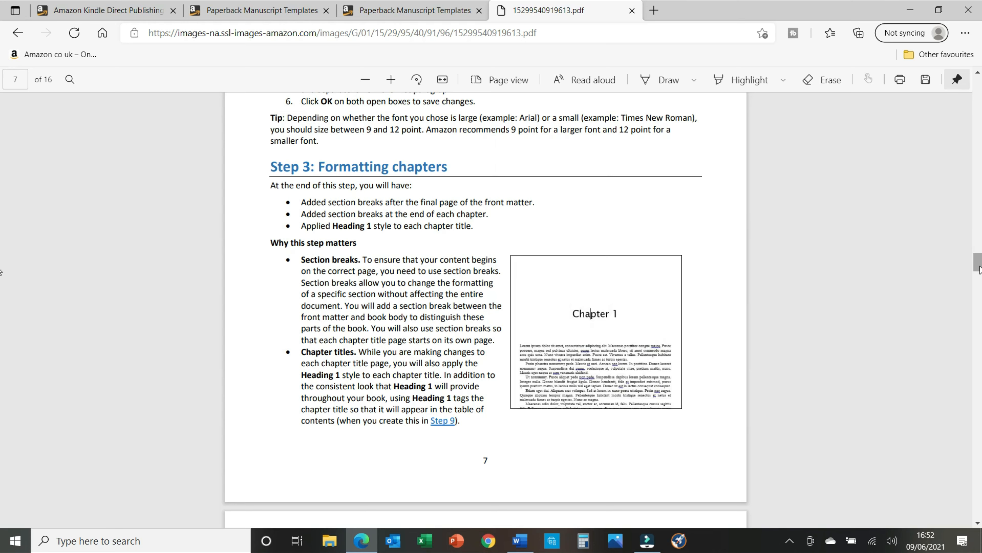
left_click_drag(980, 270, 979, 295)
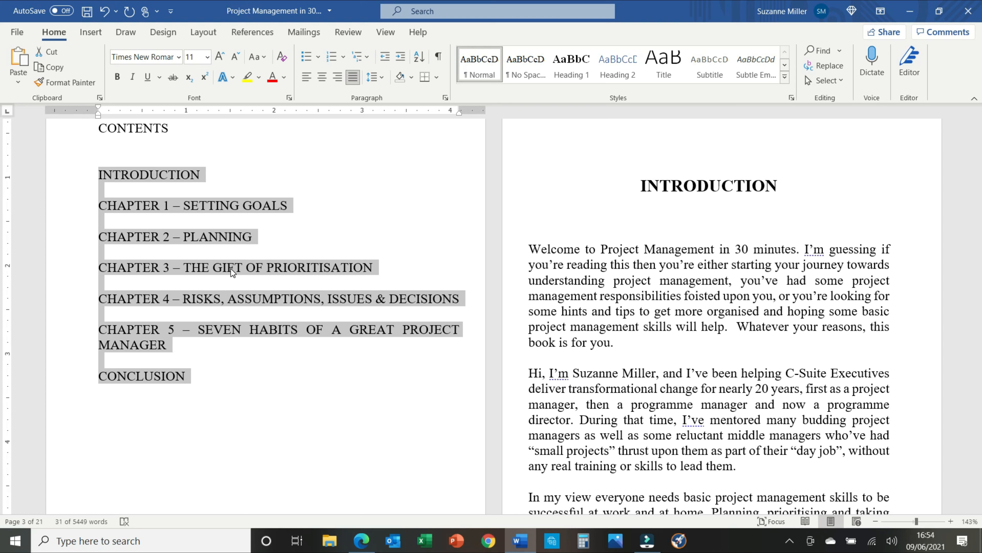
Replace the manually typed chapter list on the contents page with an Automatic Table 1 table of contents.
key("Delete")
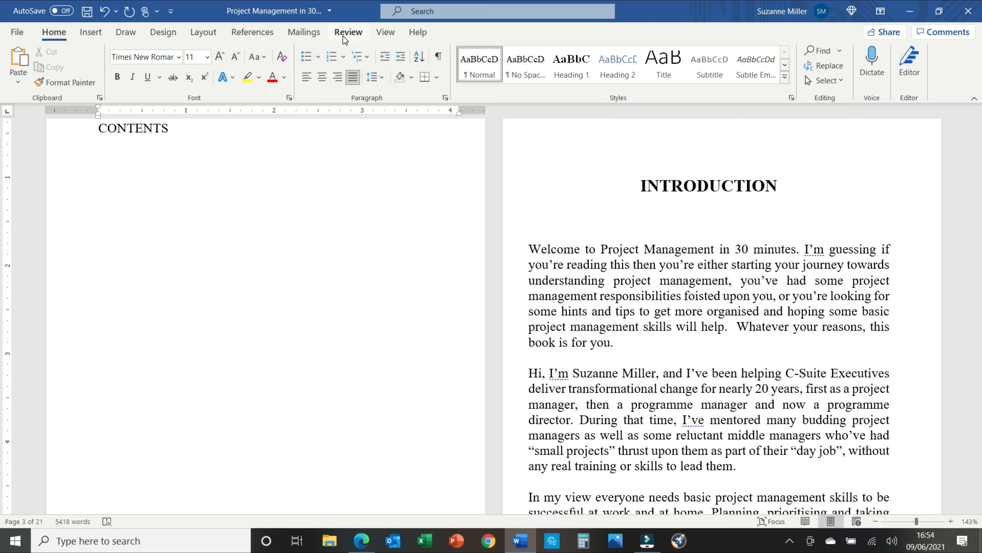
left_click(262, 35)
left_click(41, 83)
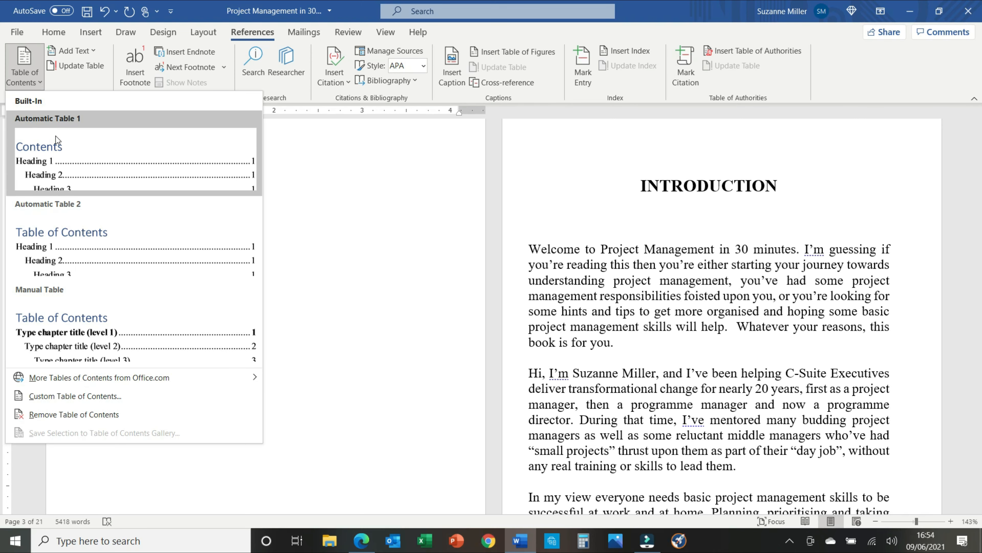
left_click(48, 171)
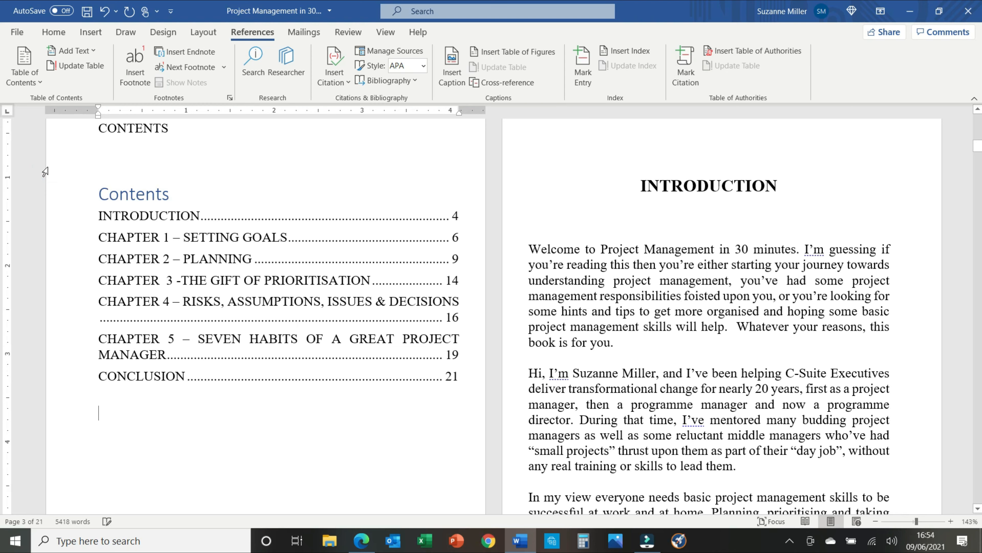
Delete the old CONTENTS title and the blank lines above the automatic table of contents.
scroll(132, 305, "up", 3)
double_click(132, 303)
key("Delete")
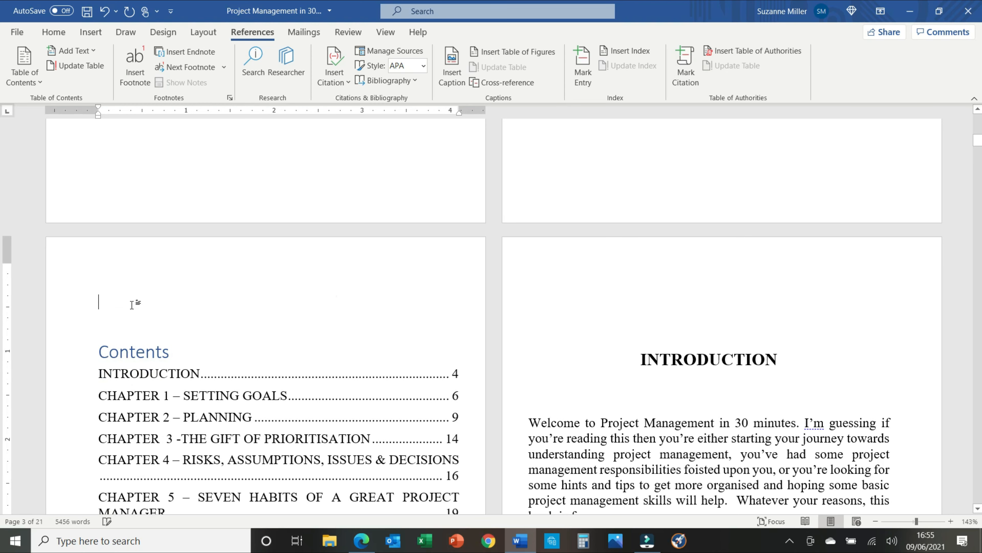
key("Delete")
key("Delete")
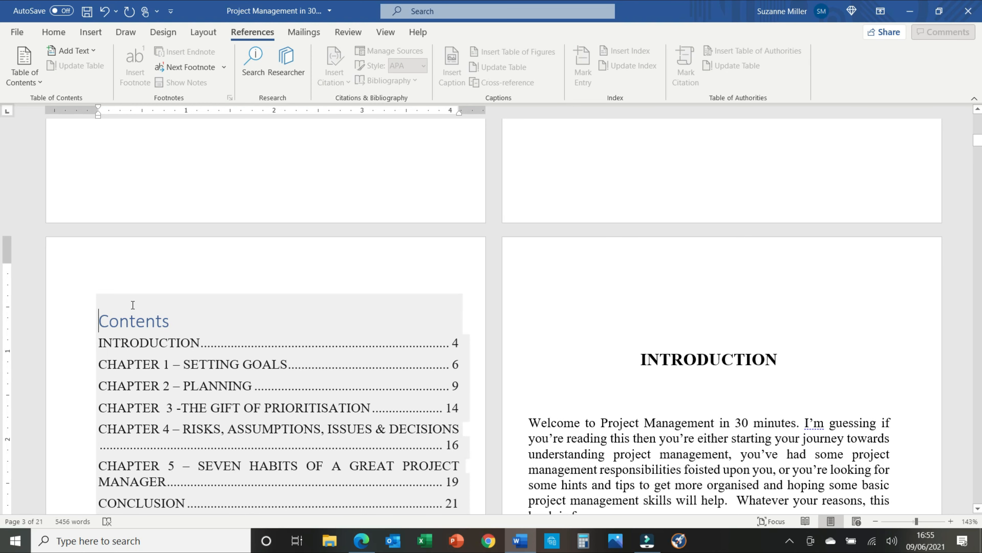
key("End")
type(":")
key("BackSpace")
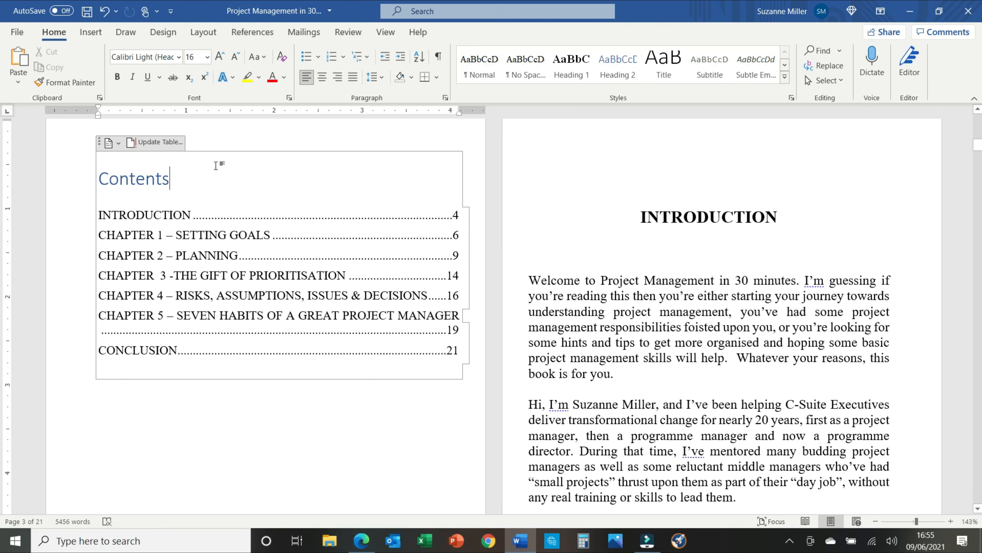
Set the font size of all table of contents entries, from INTRODUCTION to CONCLUSION, to 9 pt.
left_click(99, 213)
left_click_drag(117, 221, 464, 352)
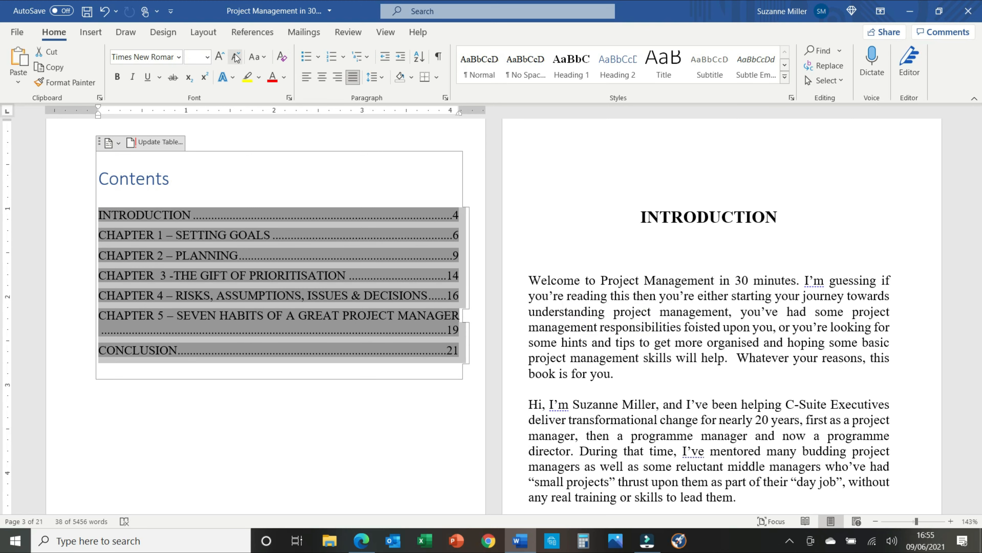
left_click(208, 58)
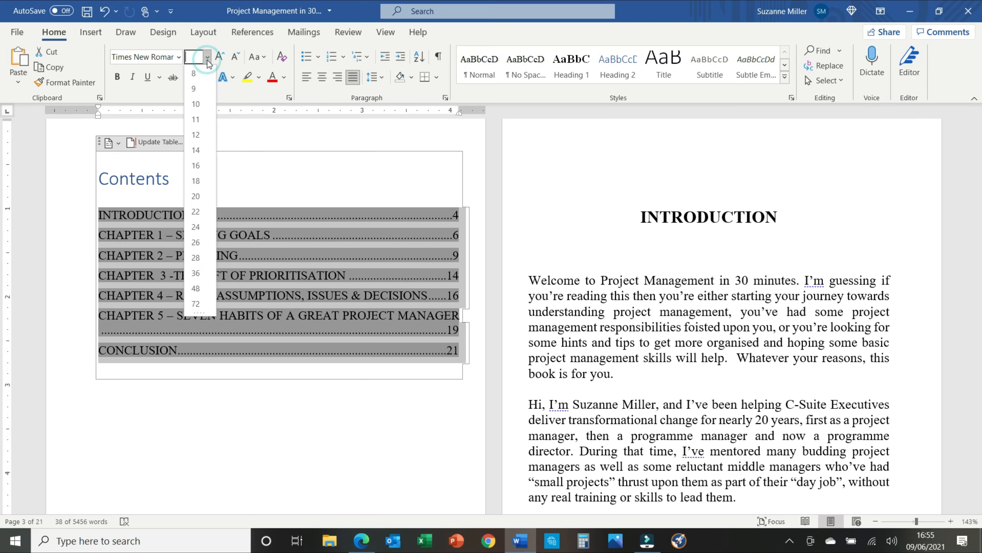
left_click(196, 90)
left_click(278, 397)
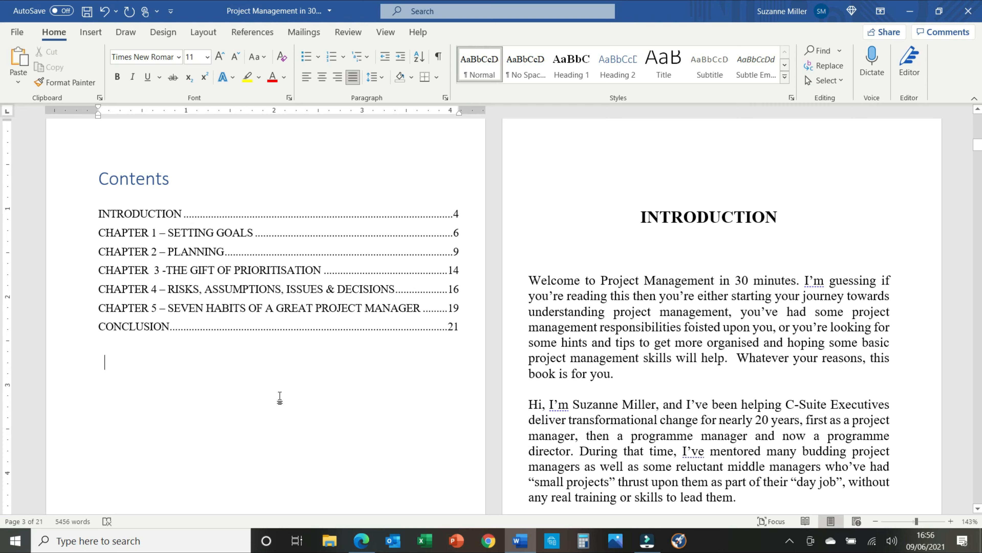
Display the manuscript one page at a time at 80% zoom.
key("alt+Tab")
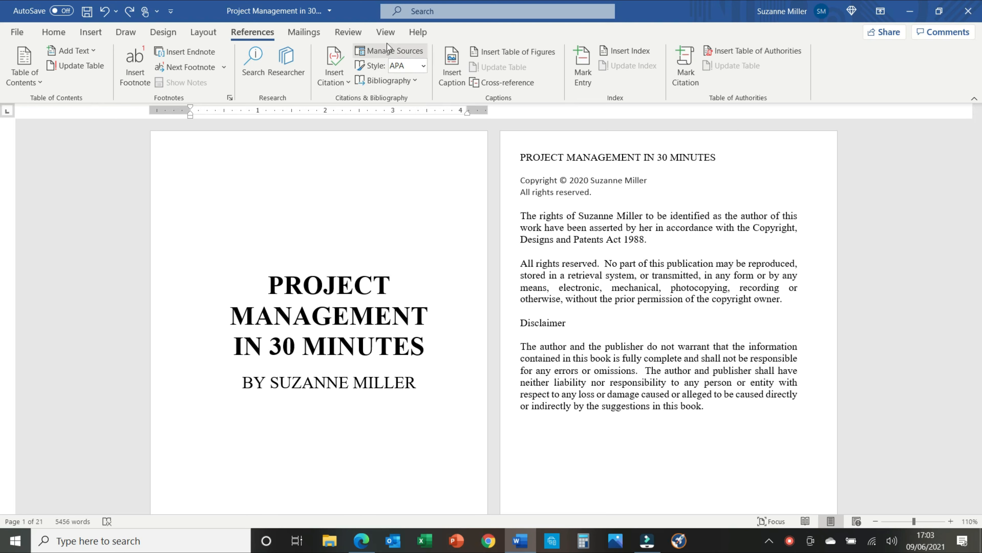
left_click(394, 37)
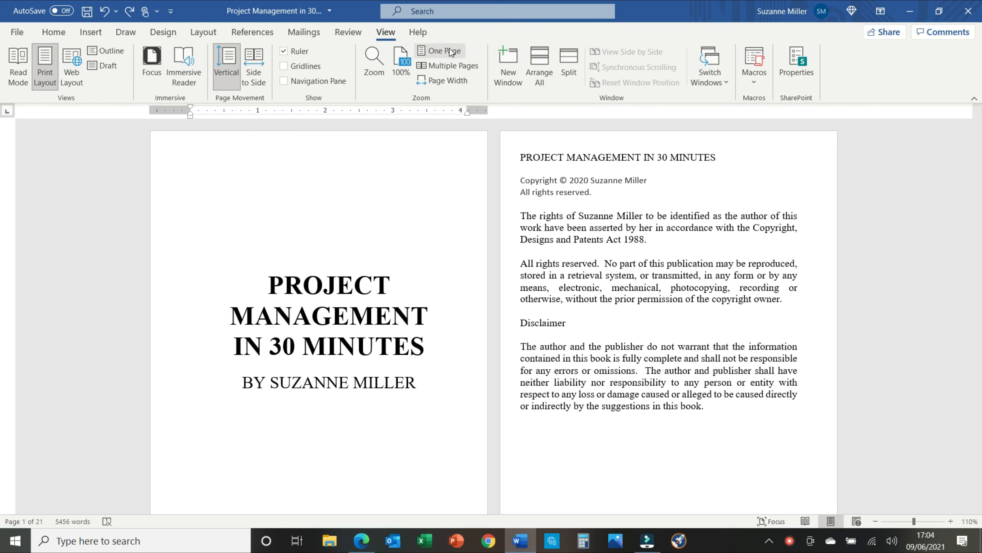
left_click(426, 51)
left_click(875, 521)
left_click(875, 521)
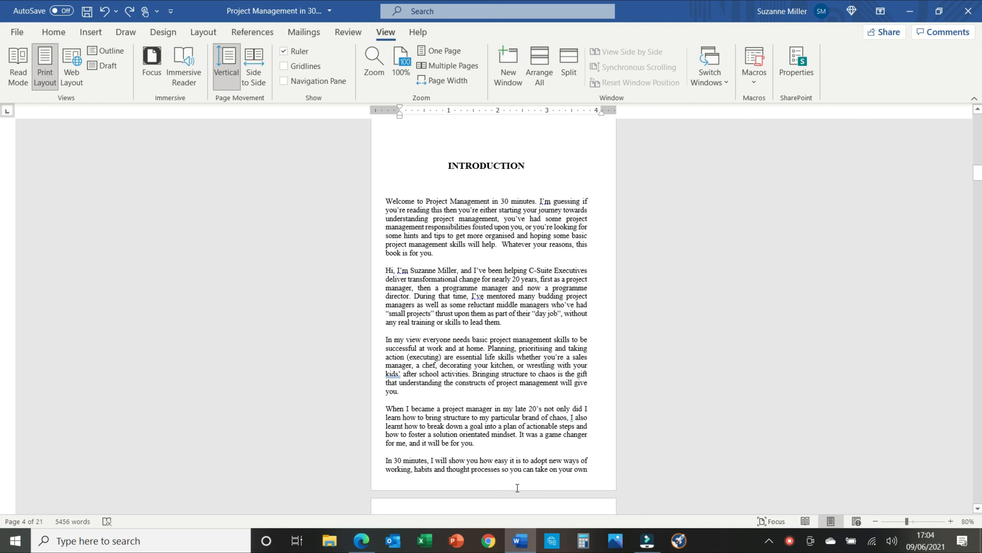
Unlink the Introduction section's footer from the previous section and insert a Plain Number 2 page number at the bottom of the page.
double_click(496, 480)
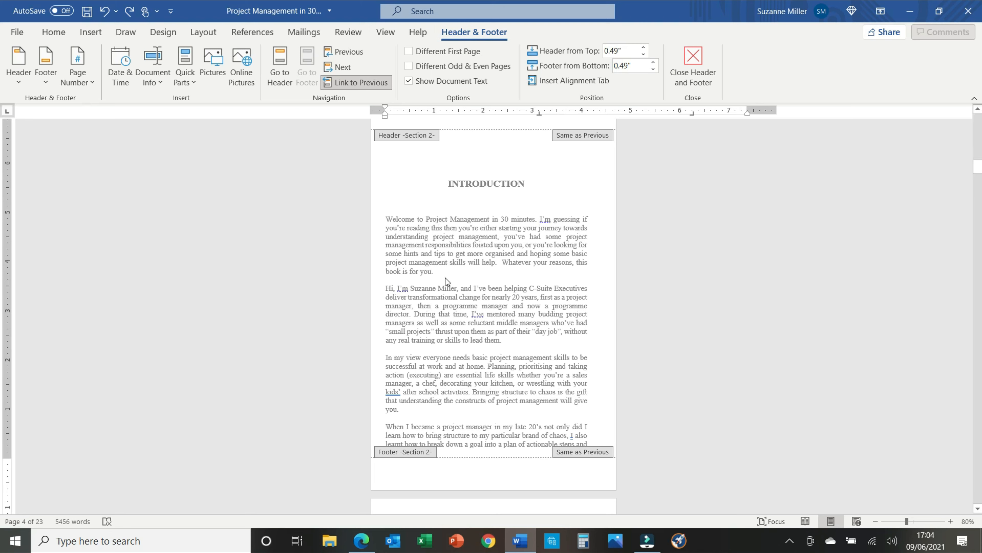
left_click(342, 86)
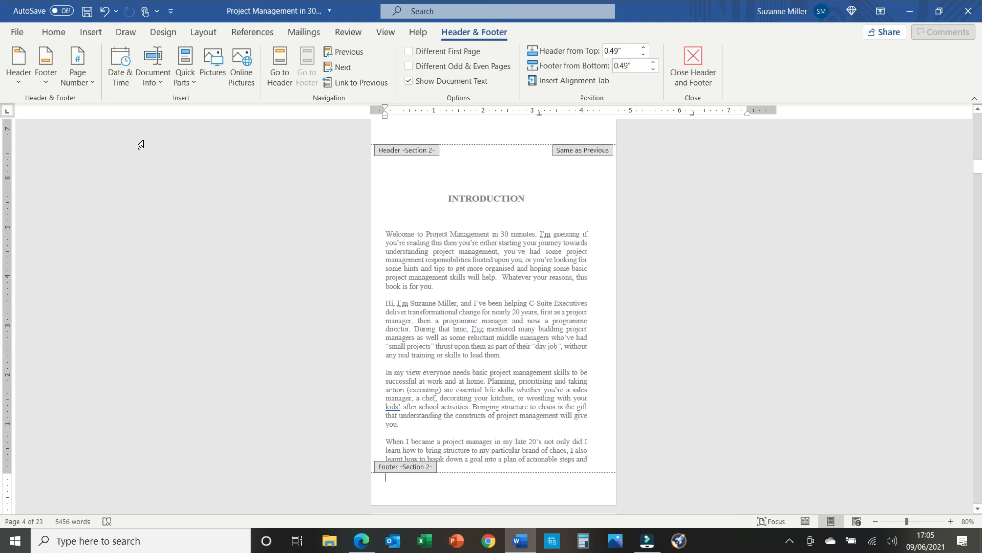
left_click(84, 87)
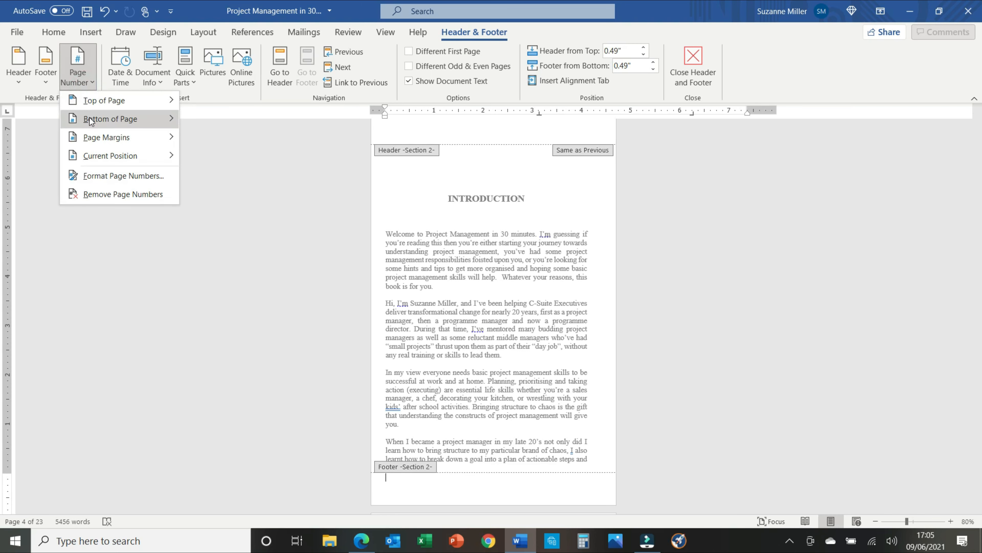
mouse_move(90, 117)
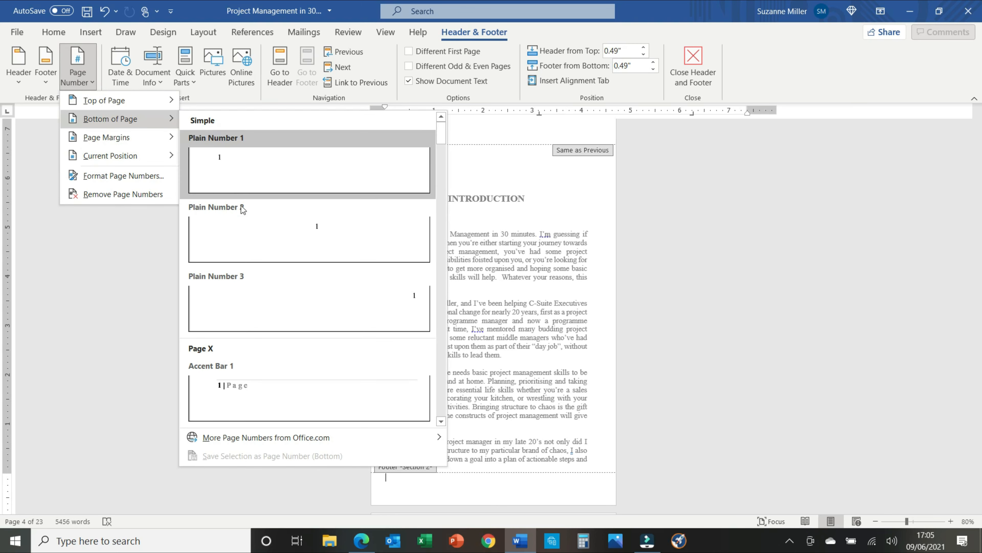
left_click(252, 240)
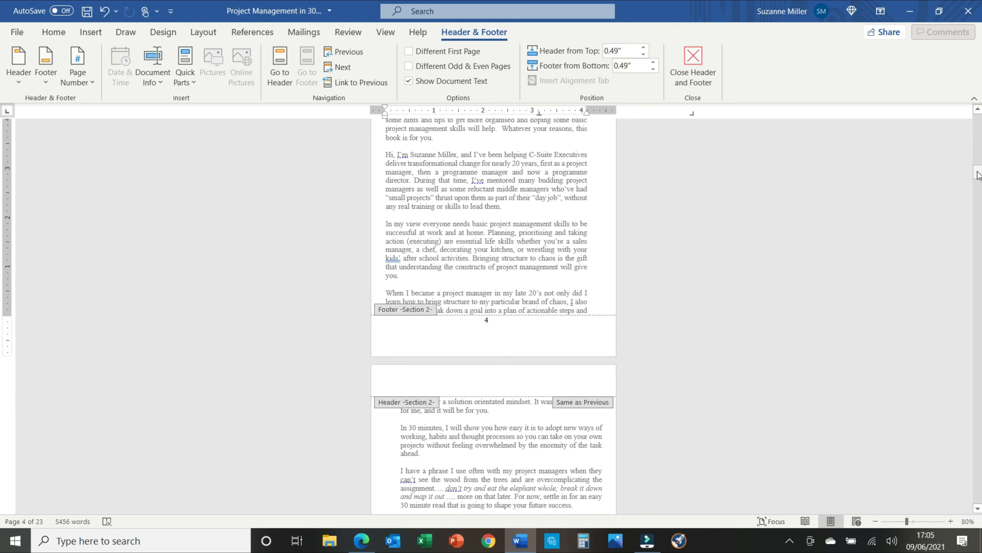
Set the page numbering of the Introduction section to start at 1.
left_click_drag(979, 176, 958, 175)
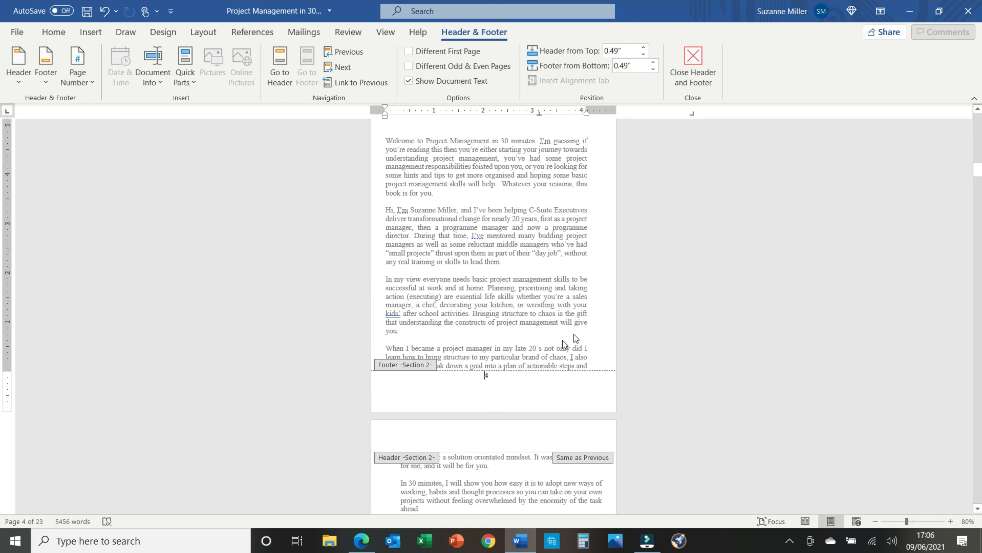
left_click(484, 376)
left_click(78, 66)
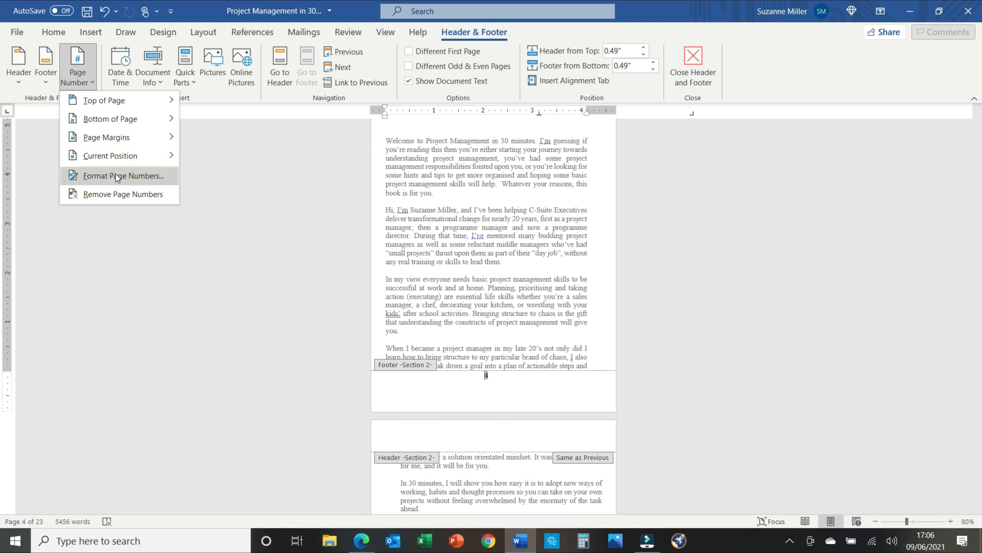
left_click(117, 176)
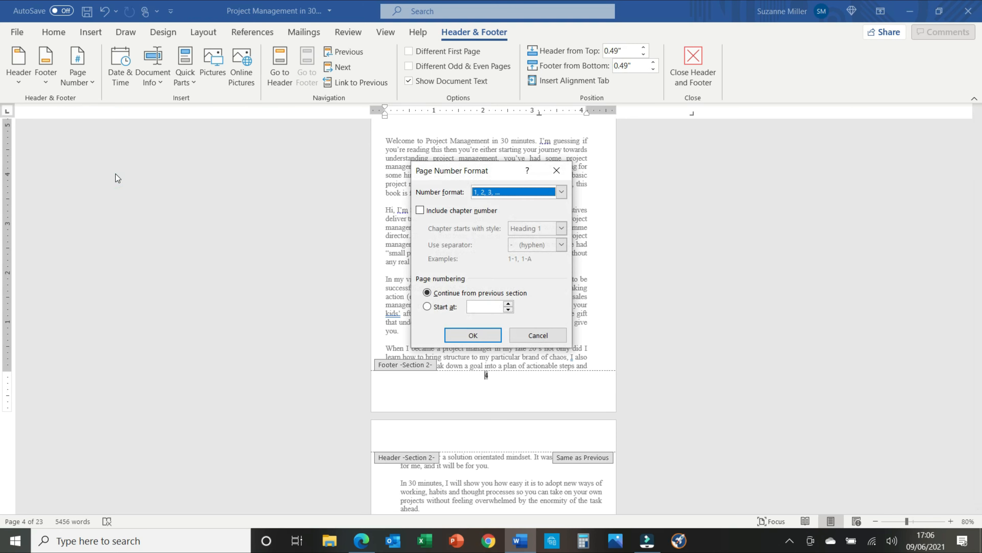
left_click(427, 307)
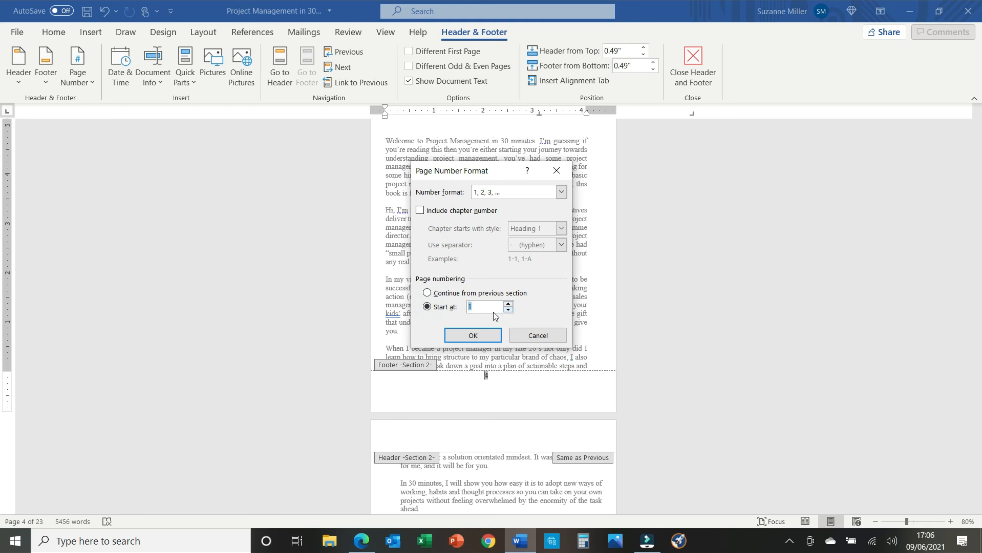